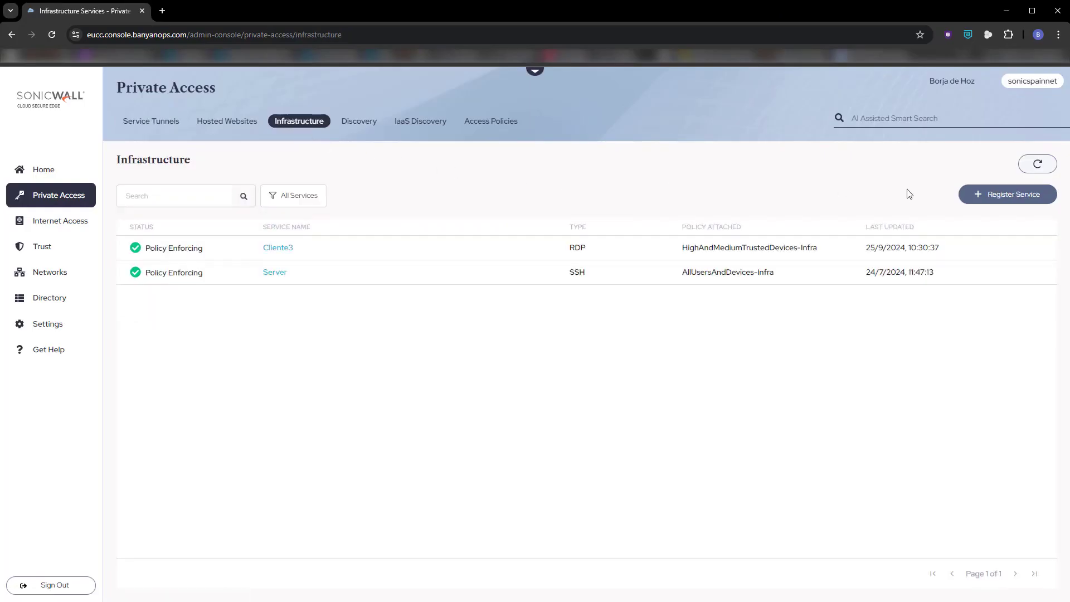
- Start registering a new SSH service named Ubuntu with the description Ubuntu-Server
click(1005, 199)
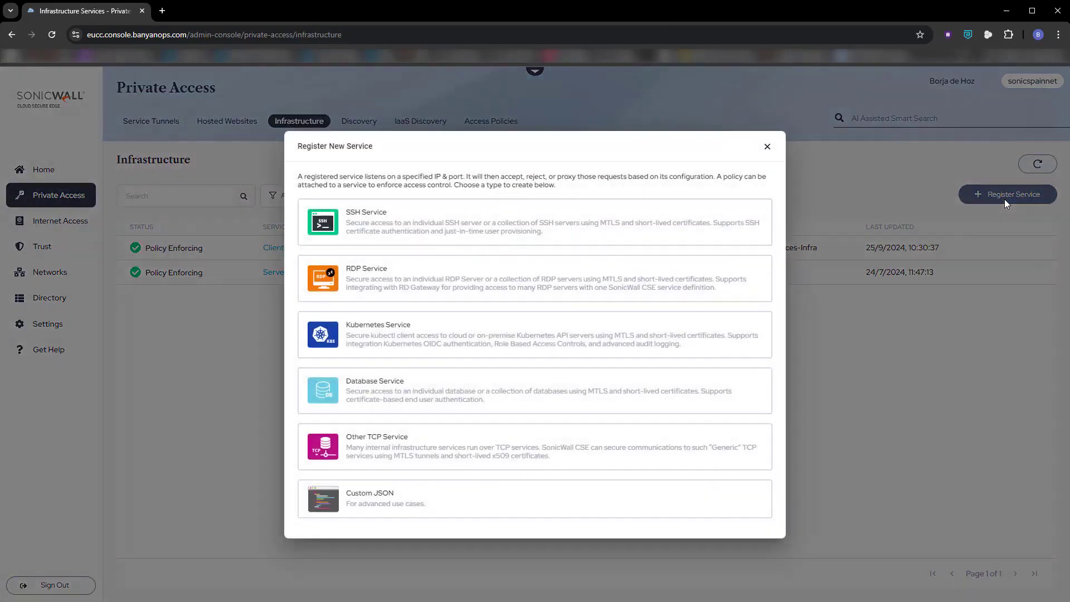
click(398, 234)
click(280, 240)
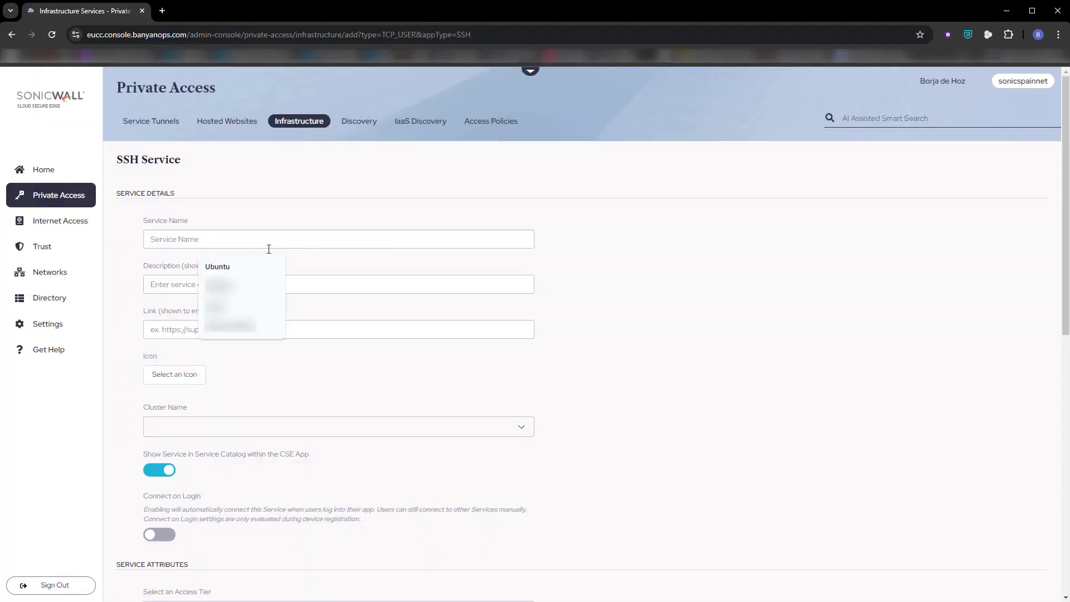
click(217, 267)
click(199, 285)
click(229, 332)
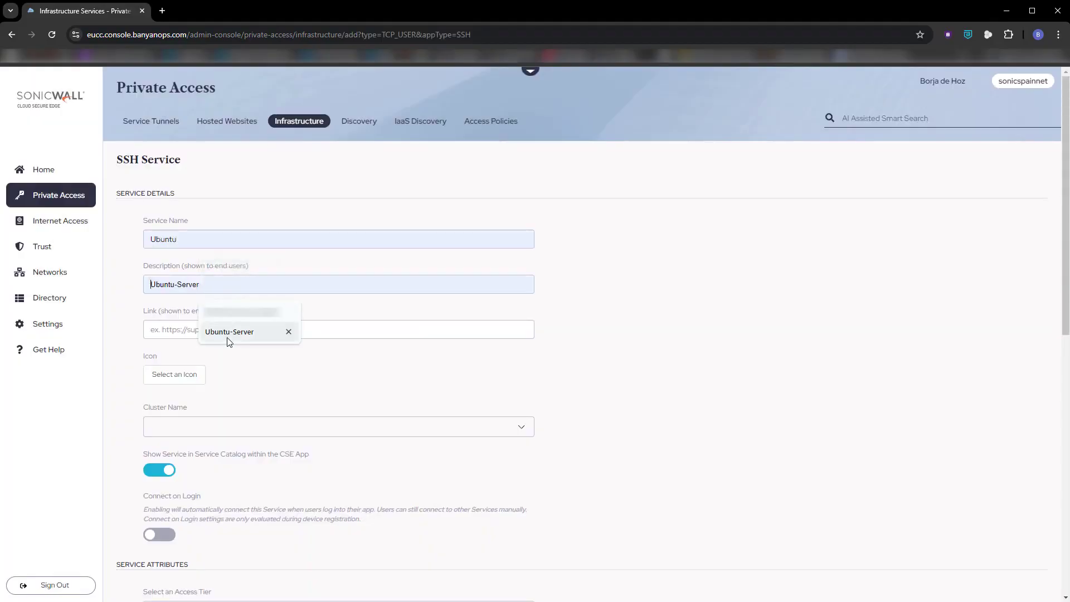
- Give the service the server icon and assign it to the global-edge cluster
click(199, 375)
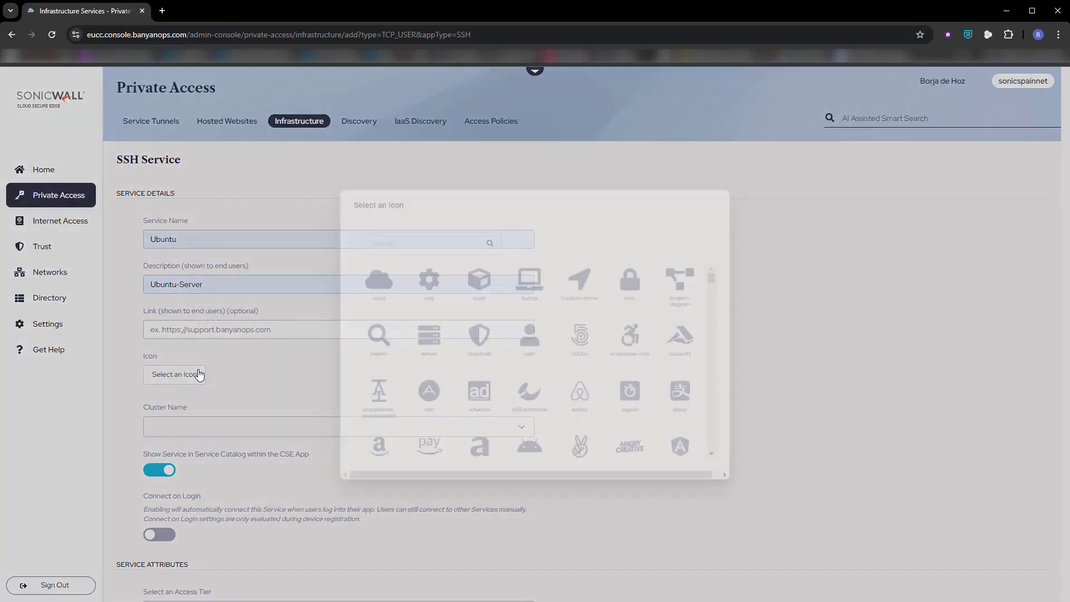
click(428, 347)
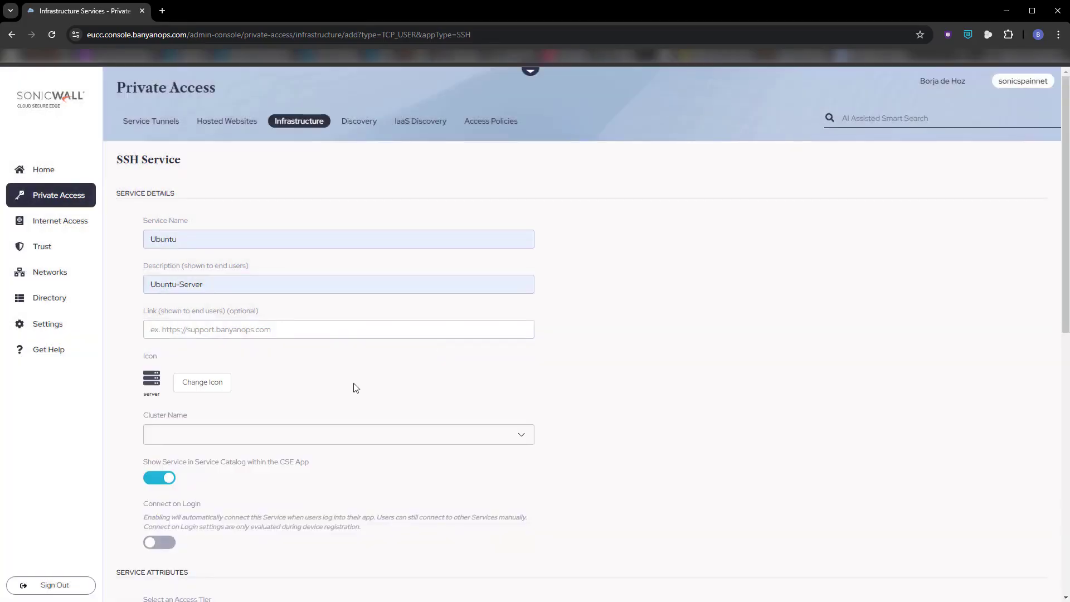
scroll(330, 394, down, 1)
click(253, 381)
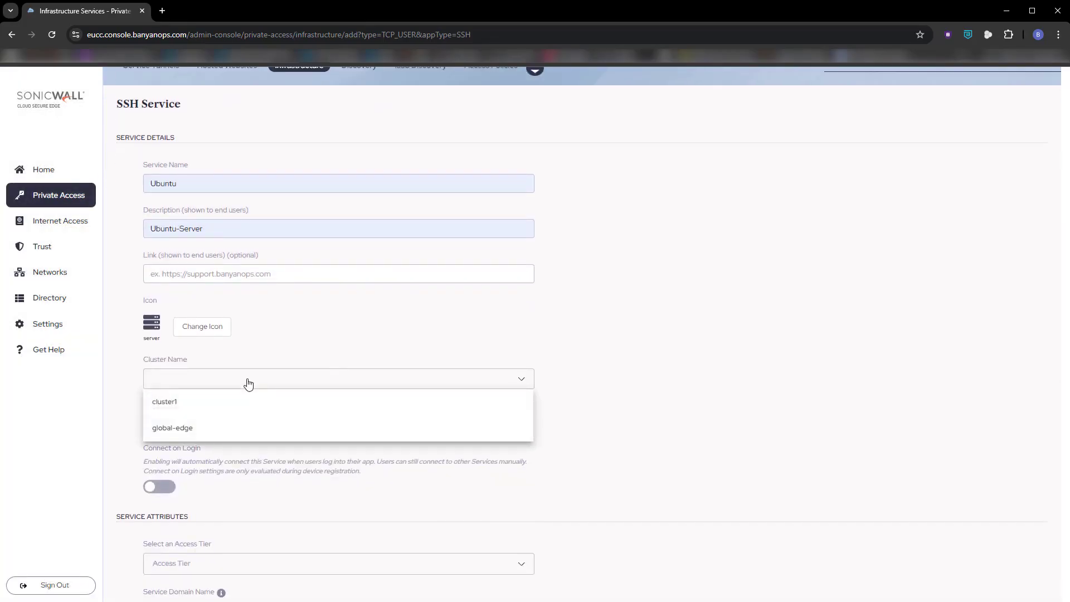
click(189, 431)
- Set the service domain name to ubuntu.sonicspain.net
scroll(350, 449, down, 3)
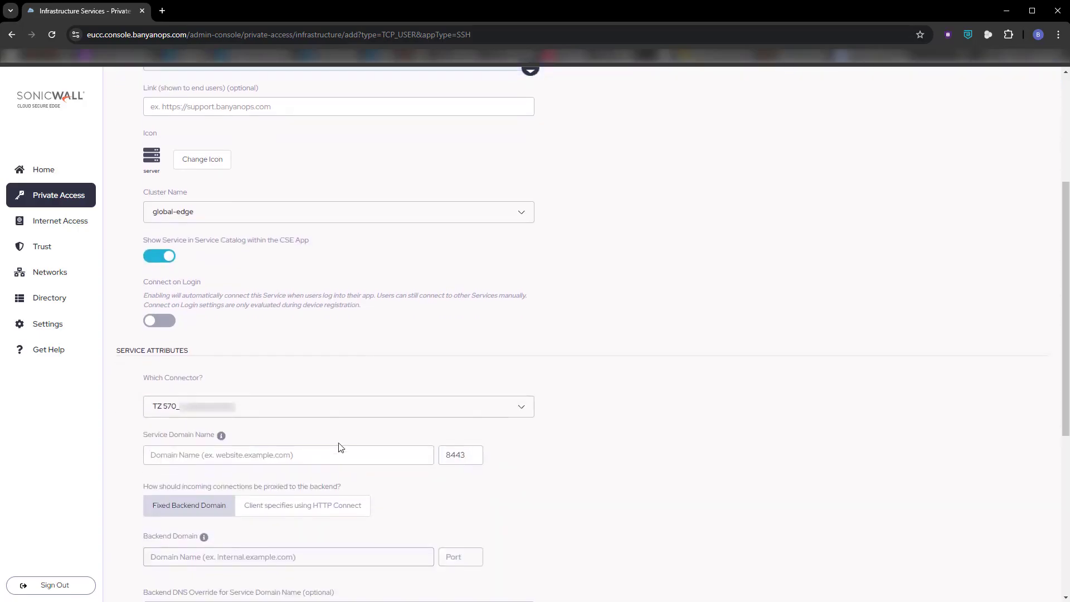
click(257, 450)
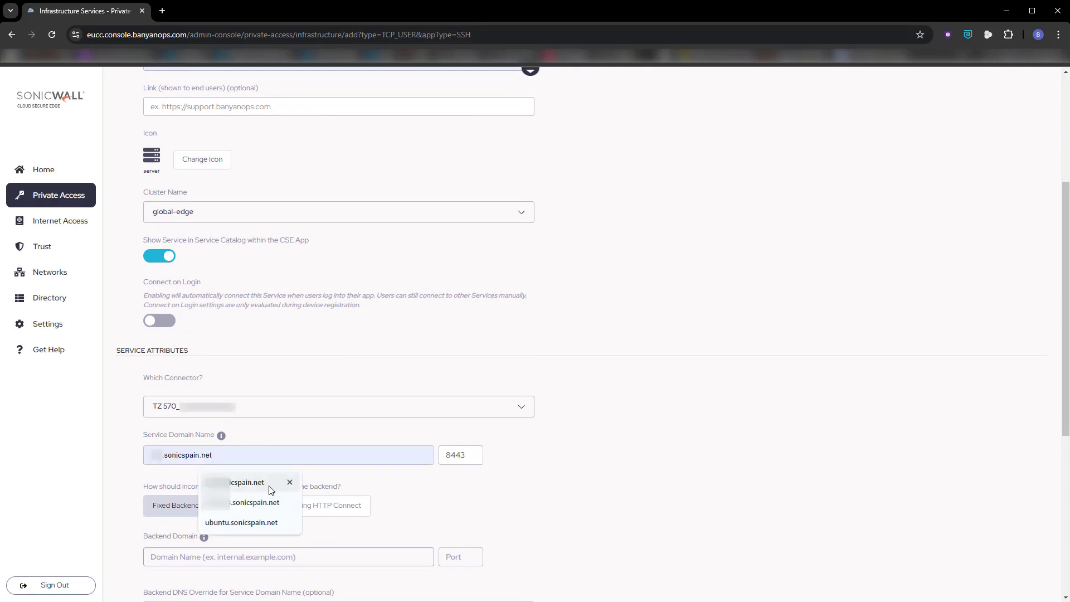
click(273, 523)
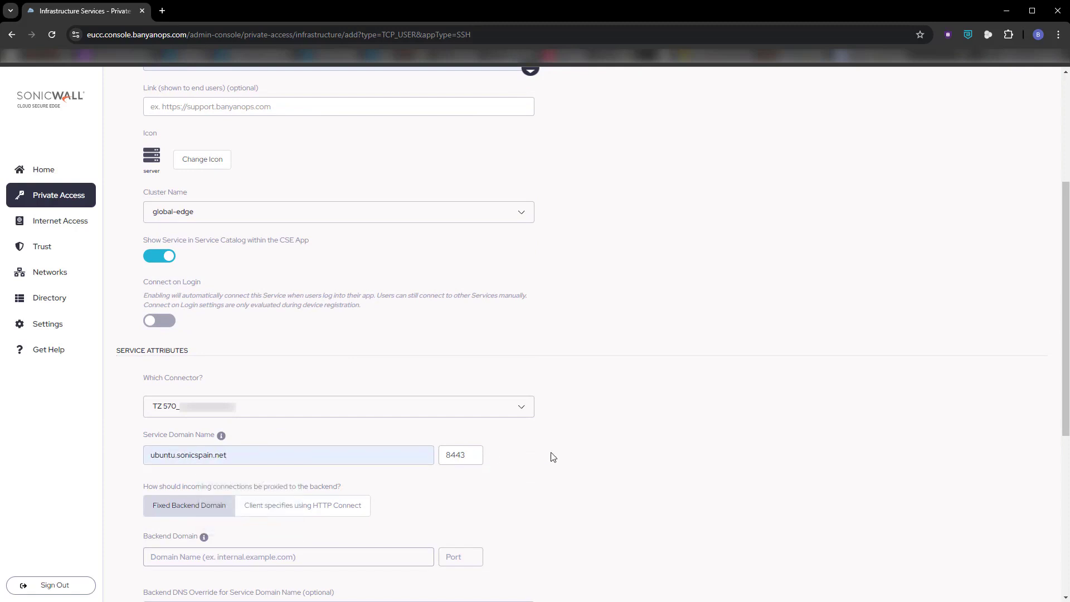
- Set the fixed backend domain to 172.16.254.1 with port 22
scroll(553, 458, down, 1)
scroll(553, 457, down, 1)
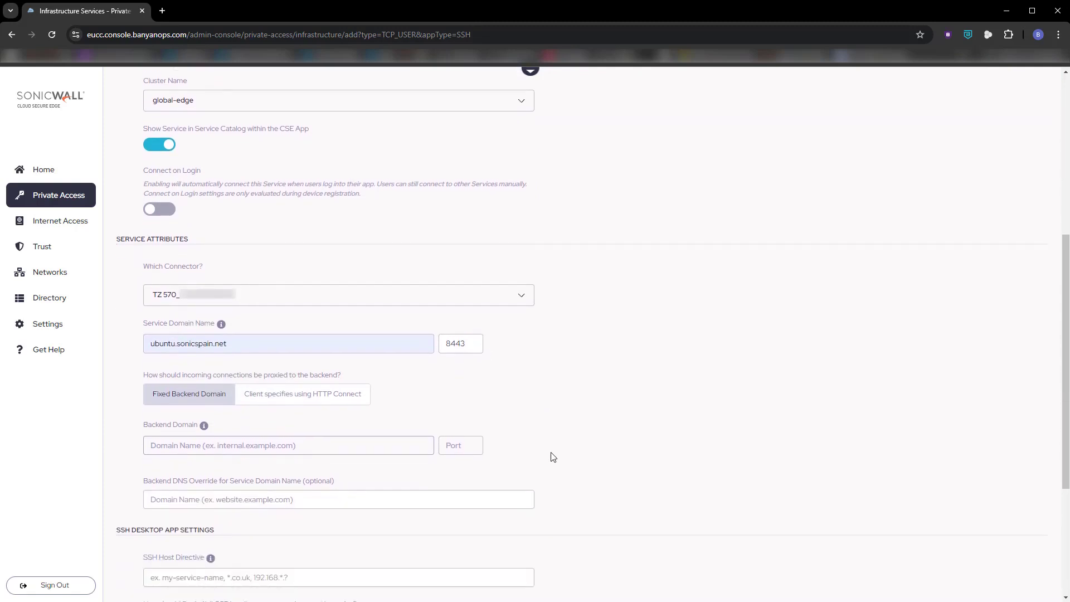
click(356, 450)
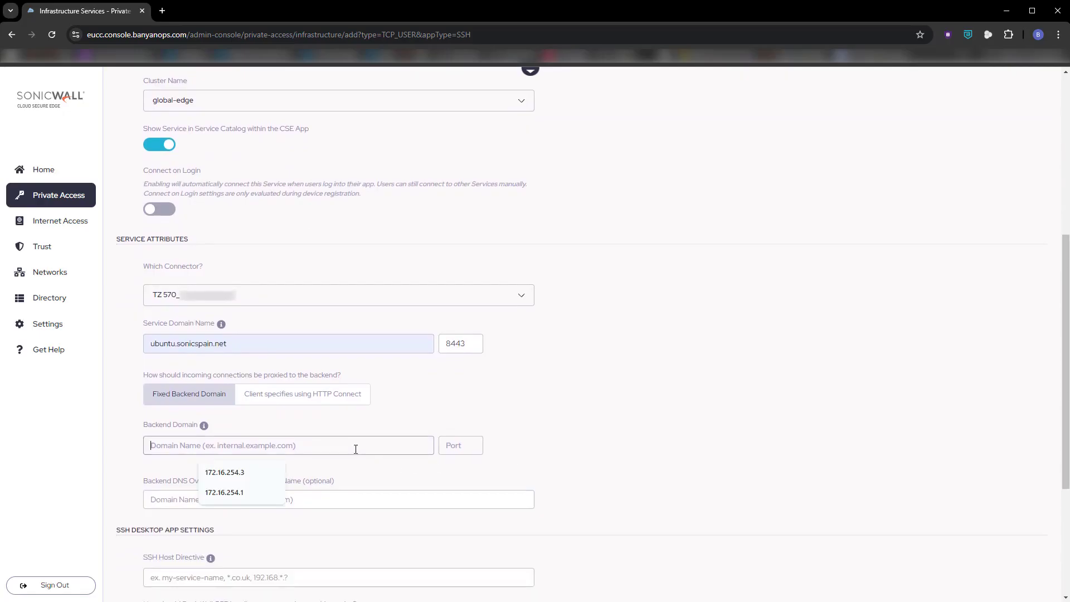
click(242, 492)
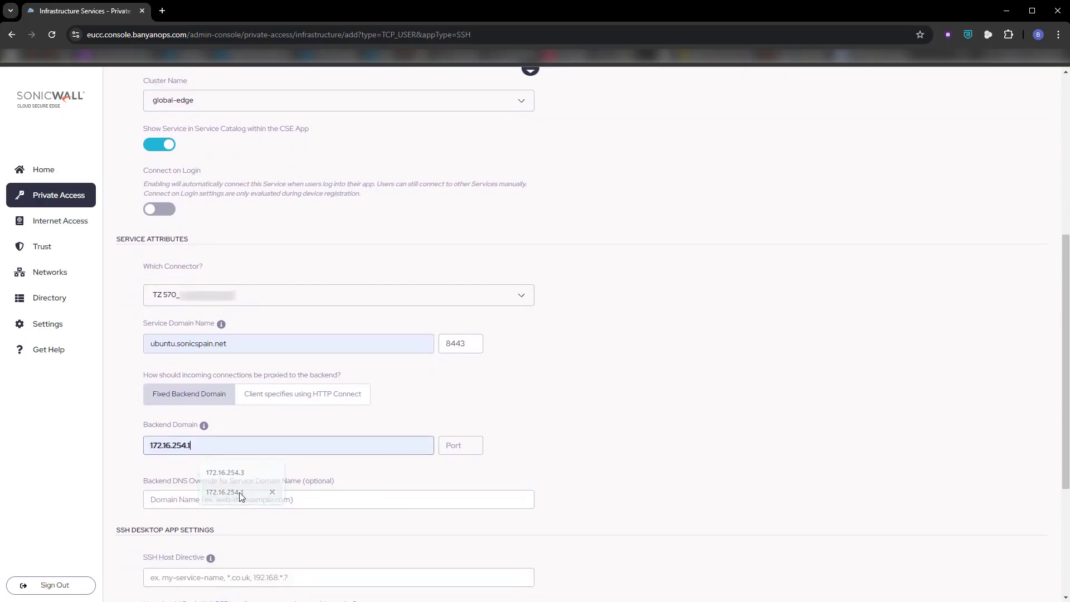
click(446, 446)
click(475, 474)
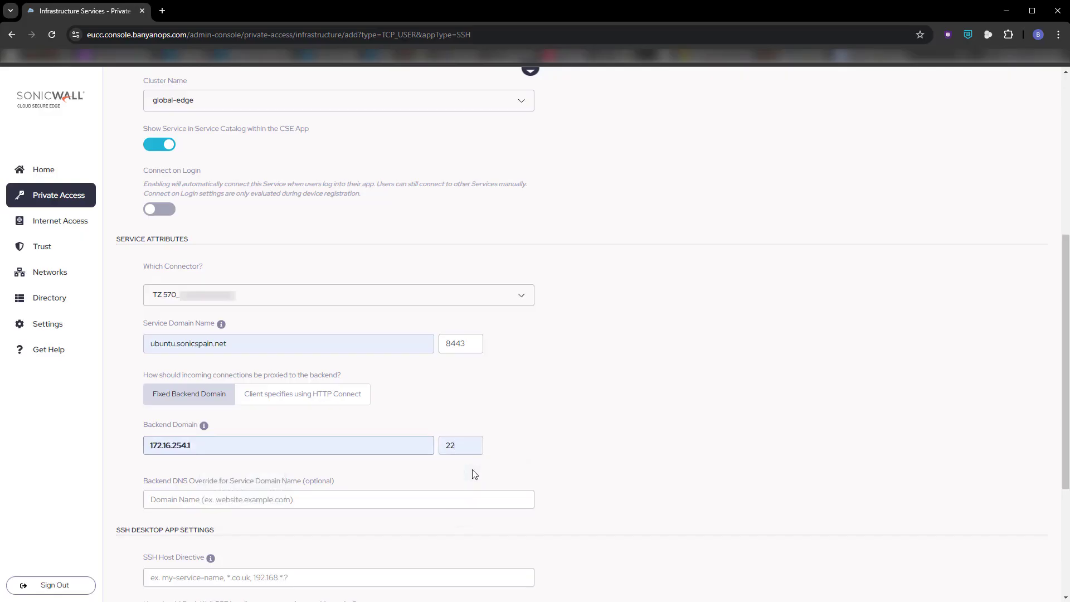
- Attach the HighAndMediumTrustedDevices-Infra policy in enforcing mode and register the service
scroll(474, 474, down, 3)
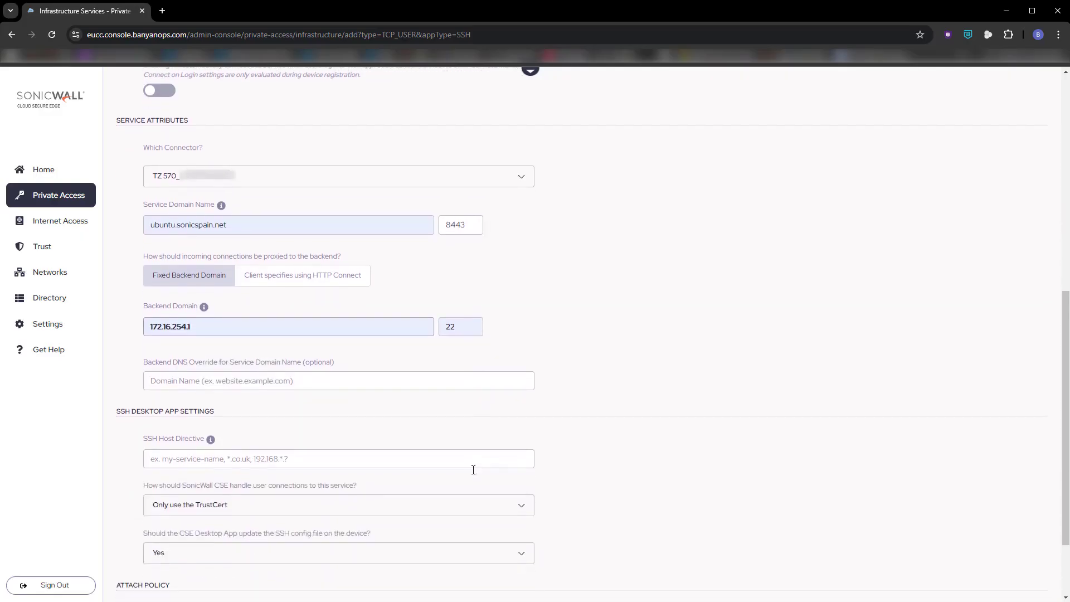
scroll(473, 470, down, 1)
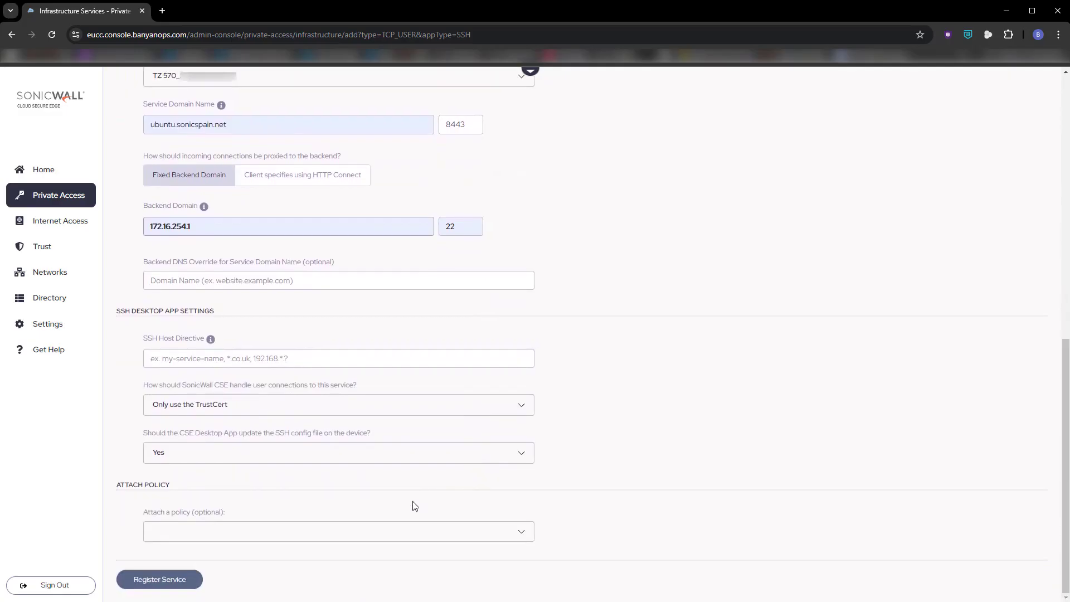
click(337, 532)
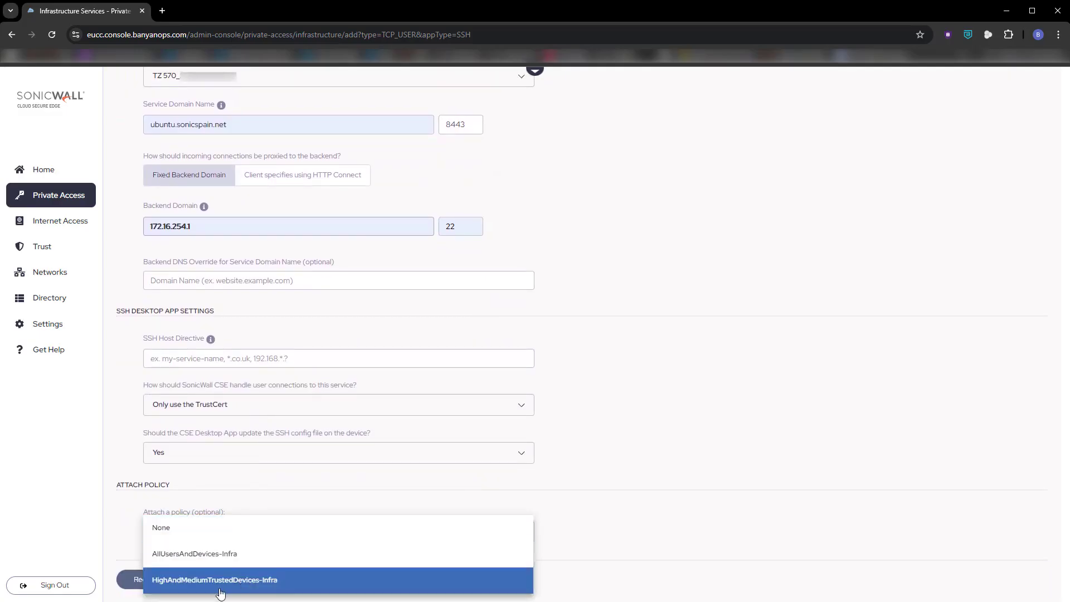
click(224, 586)
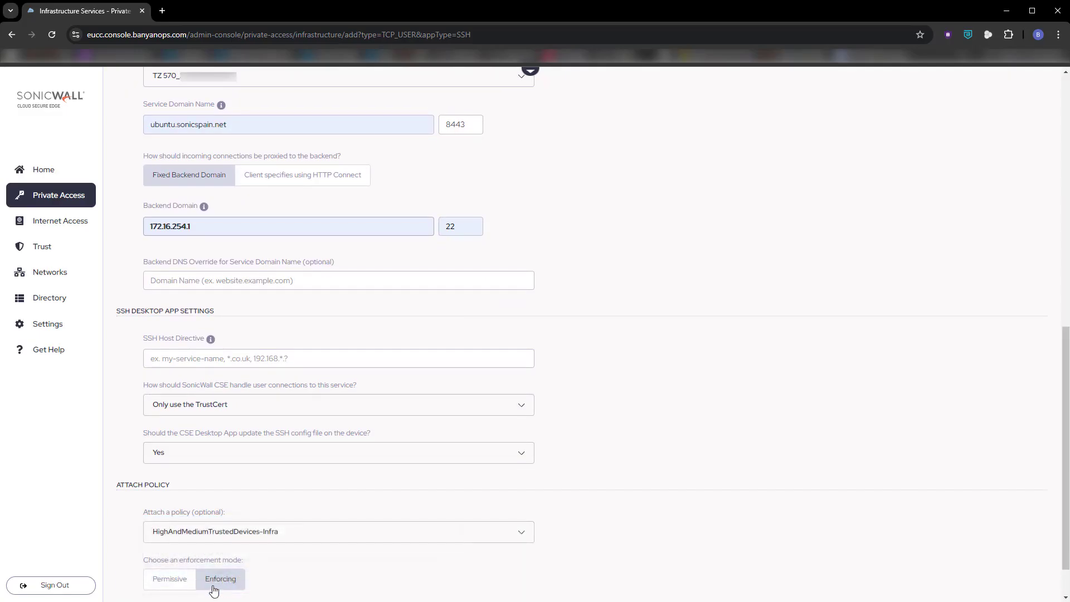
scroll(308, 568, down, 1)
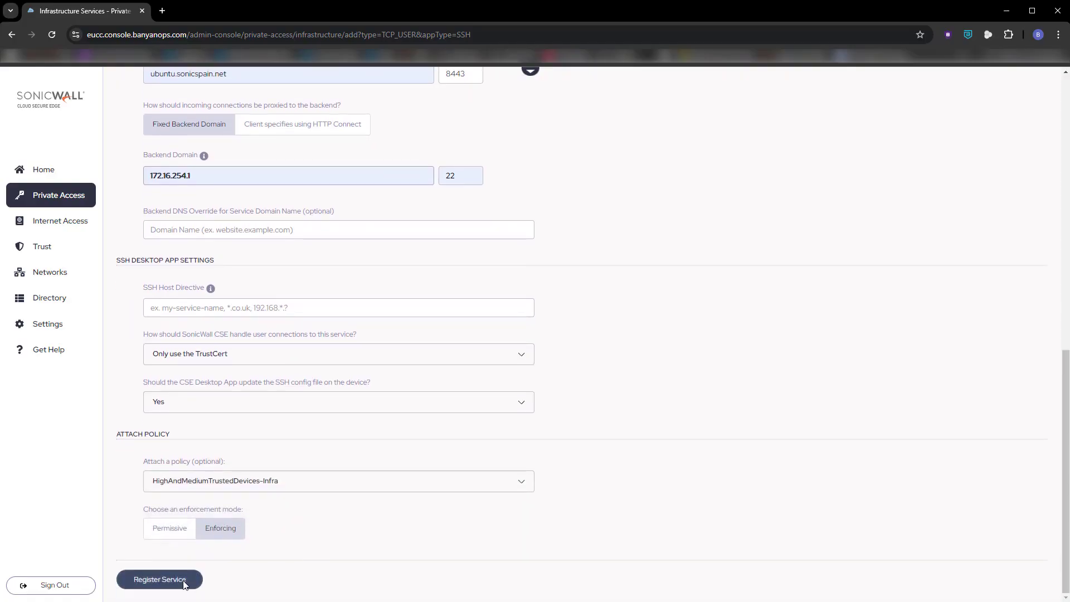
click(152, 585)
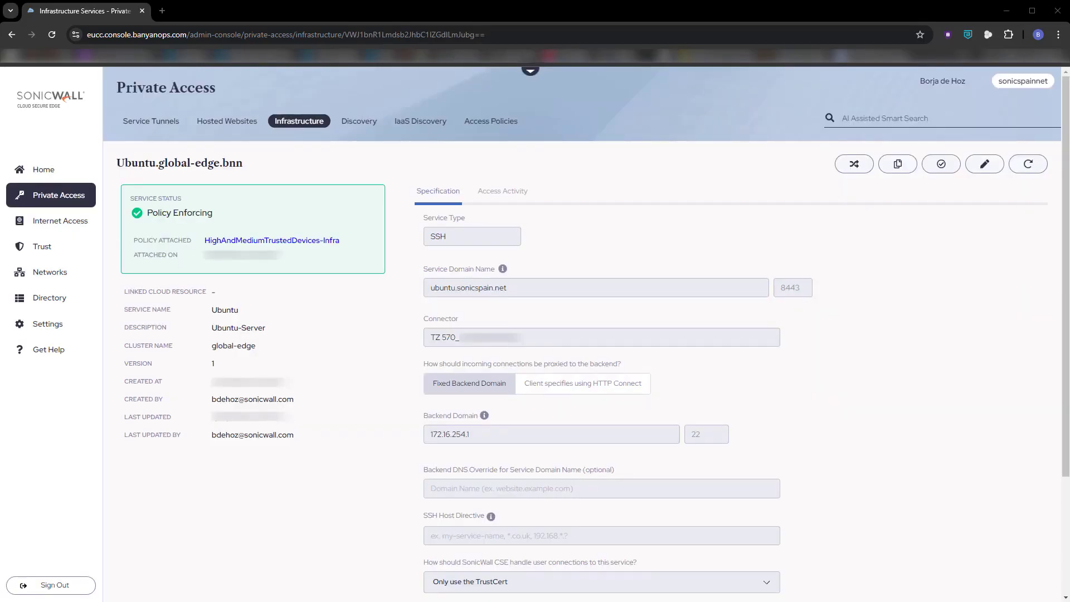
- Switch to the CSE App, sign in with the Microsoft account and connect to the Ubuntu infrastructure service
click(500, 424)
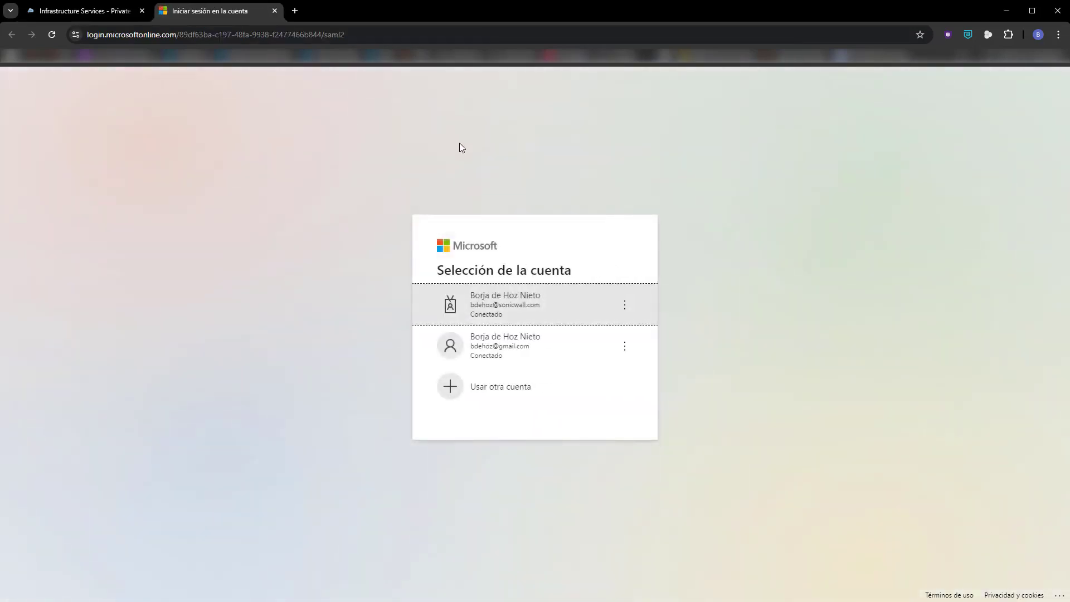
click(502, 352)
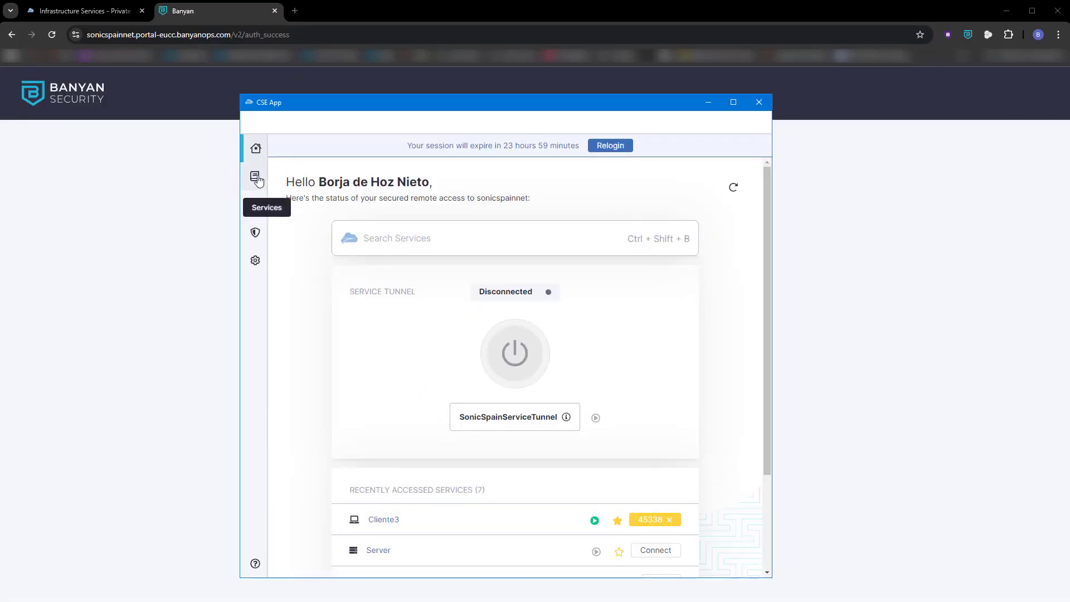
click(257, 179)
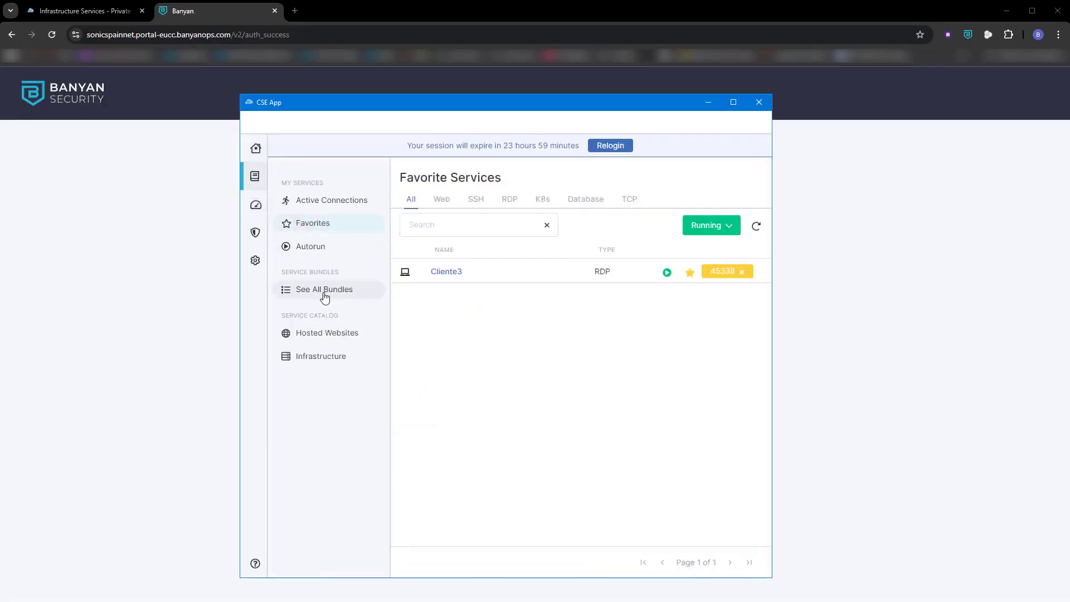
click(319, 357)
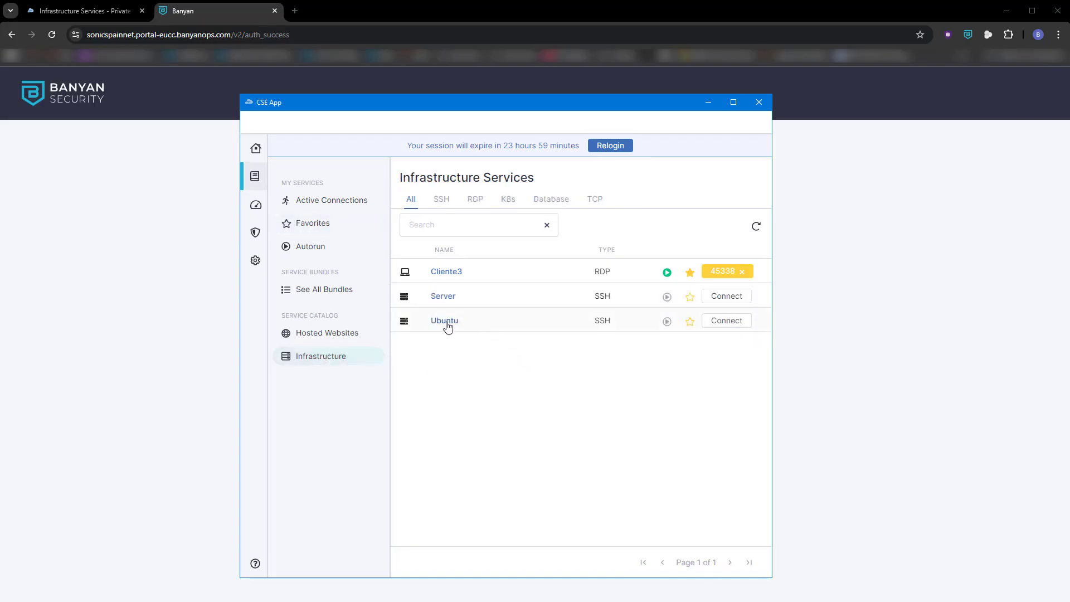
click(728, 325)
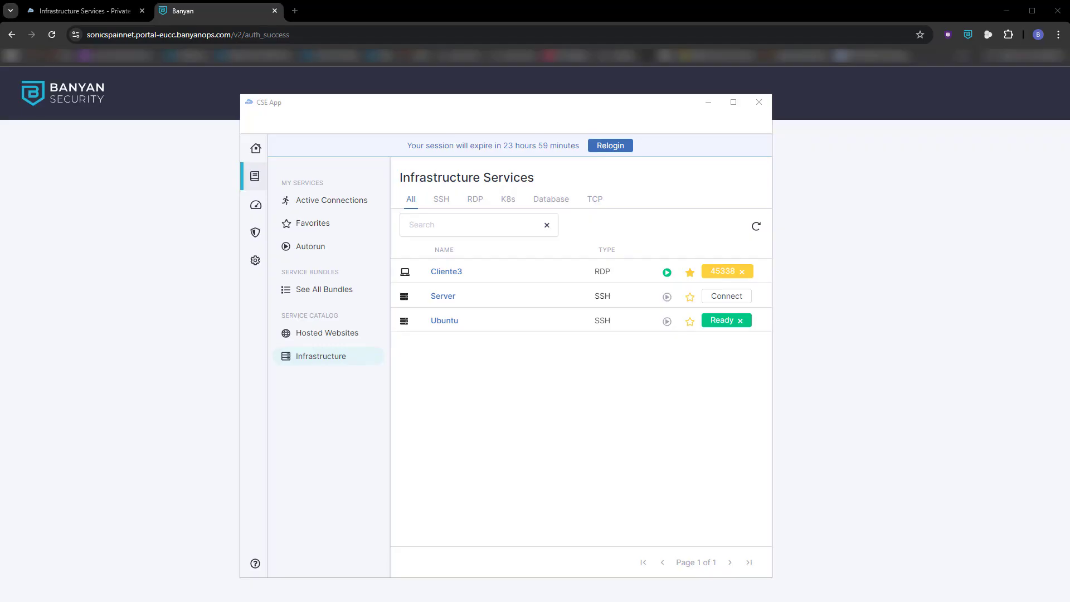
click(450, 322)
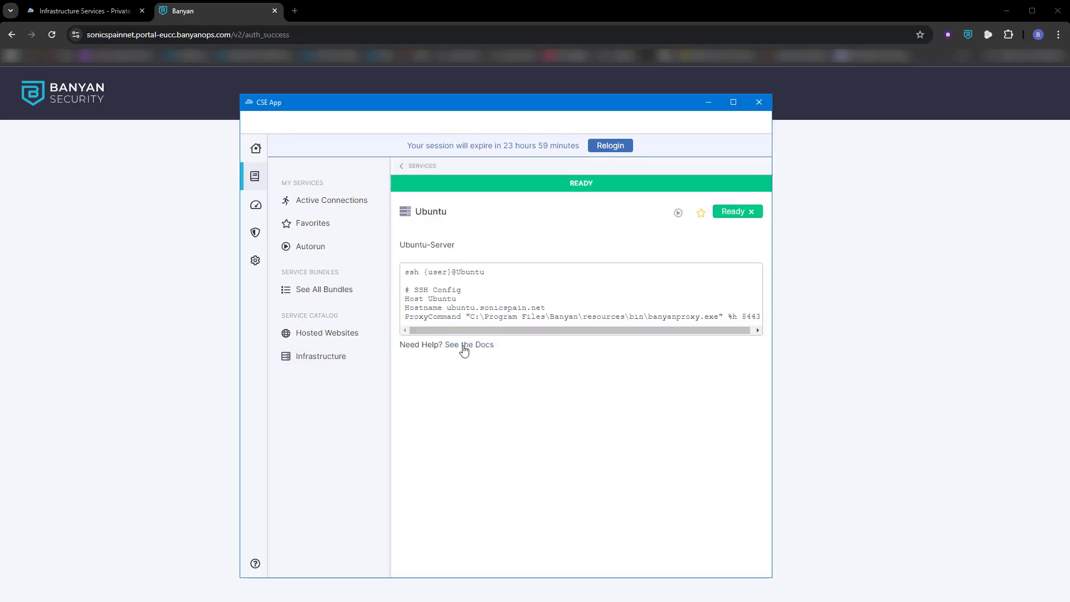
drag(490, 273, 401, 274)
key(ctrl+c)
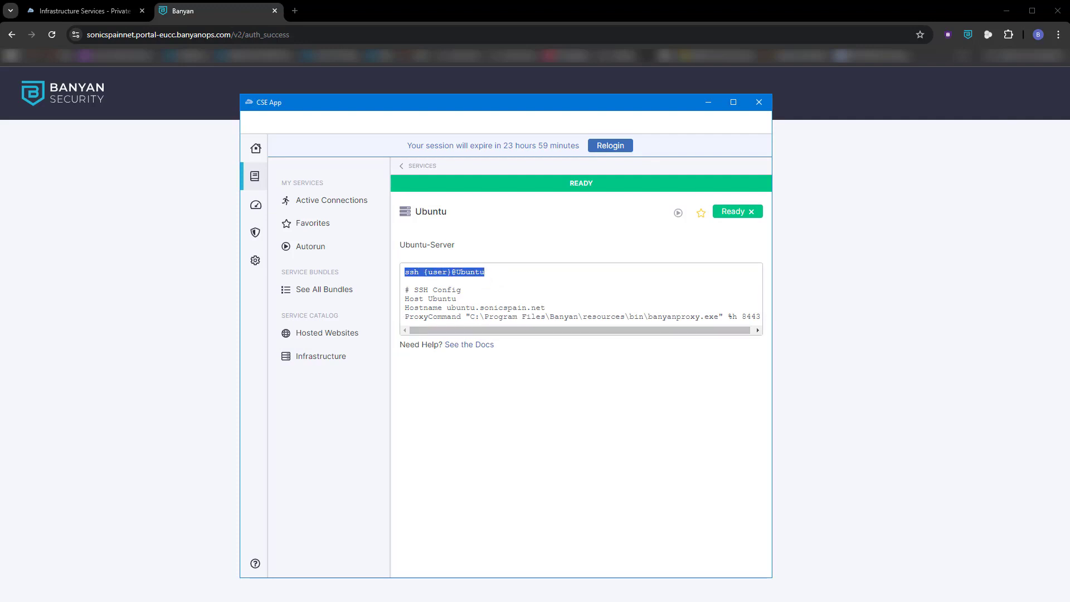
drag(0, 103, 403, 166)
key(ctrl+v)
- Replace the user placeholder in the ssh command with the account's username, run it and enter the account password
key(BackSpace)
key(BackSpace)
key(BackSpace)
key(BackSpace)
key(BackSpace)
key(BackSpace)
key(Return)
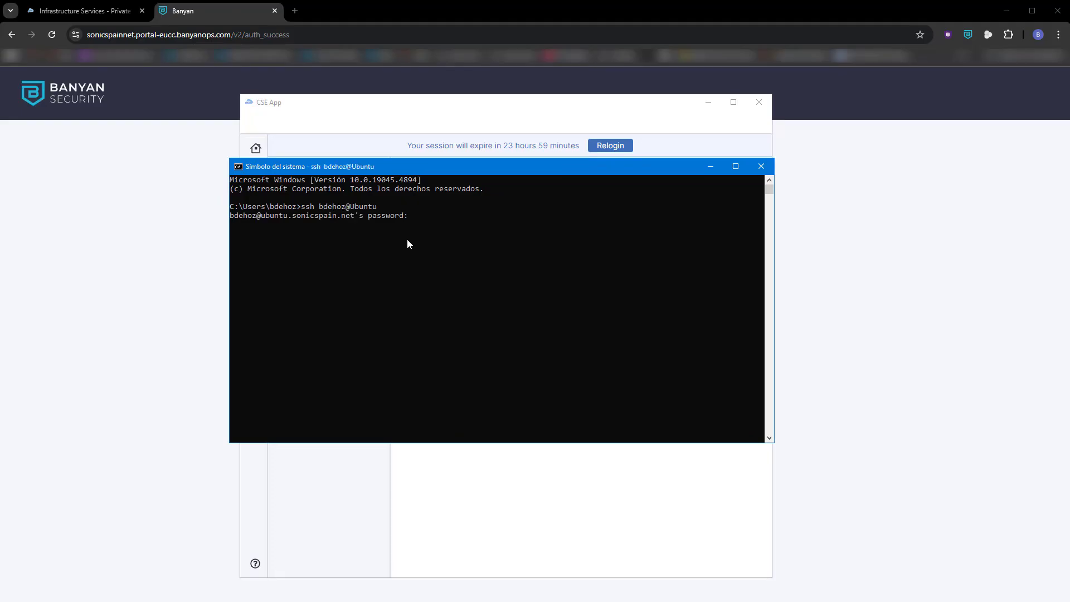
key(Return)
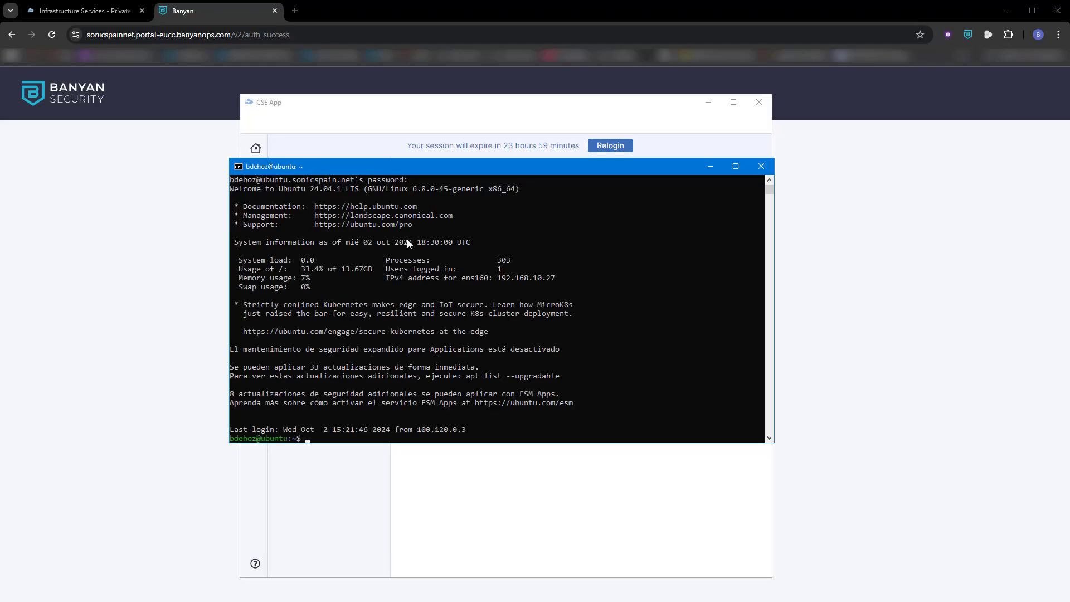
- Run top on the Ubuntu server to view its running processes, and quit back to the shell
text(top)
key(Return)
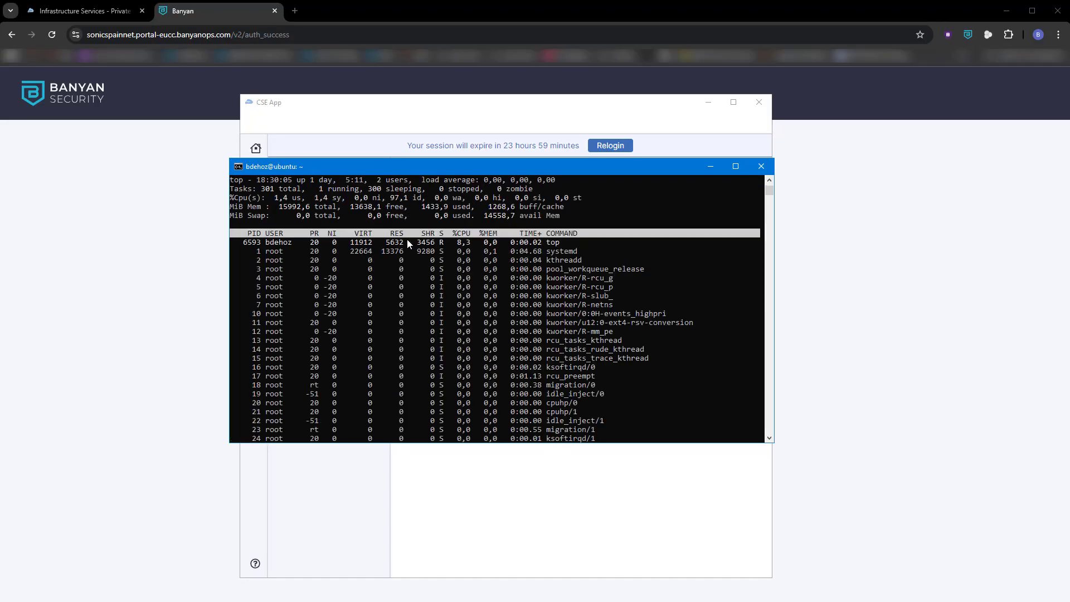
key(q)
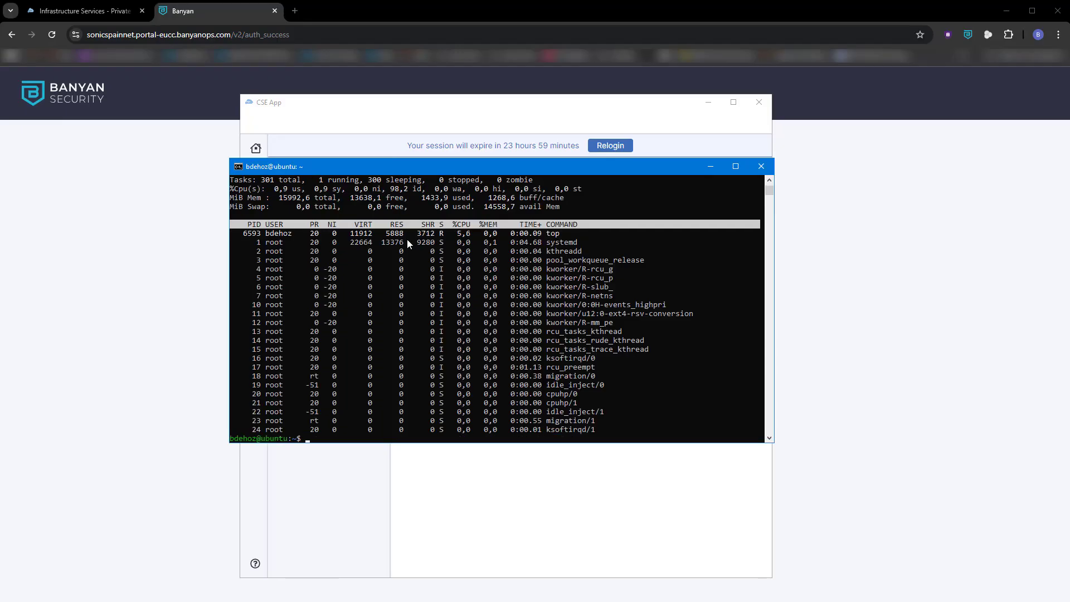
key(Return)
key(Return)
key(Return)
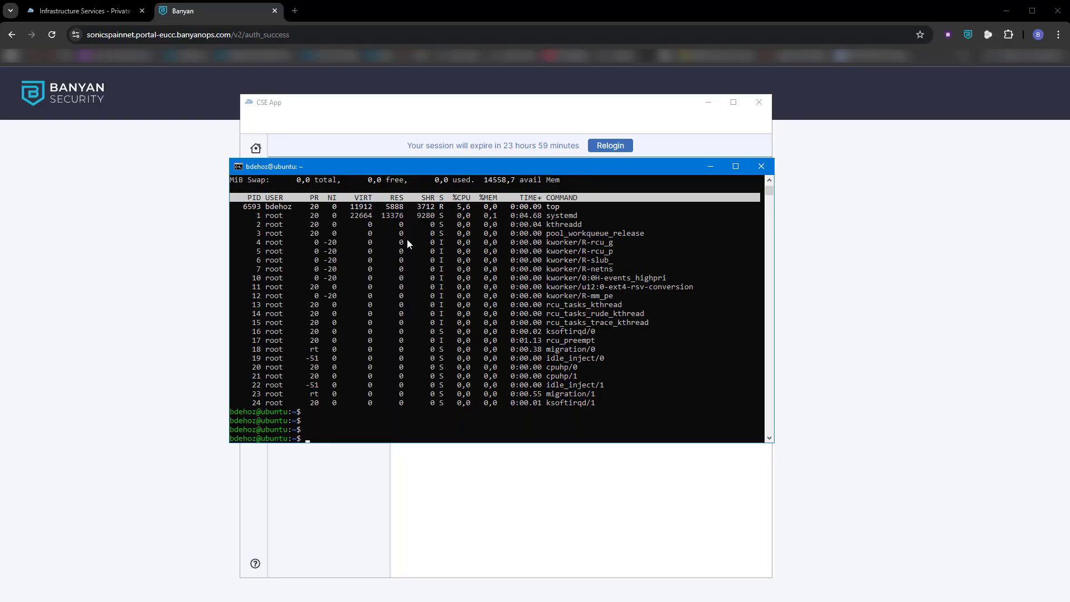
- Exit the SSH session on the Ubuntu server and close the Command Prompt
text(exit)
key(Return)
text(exit)
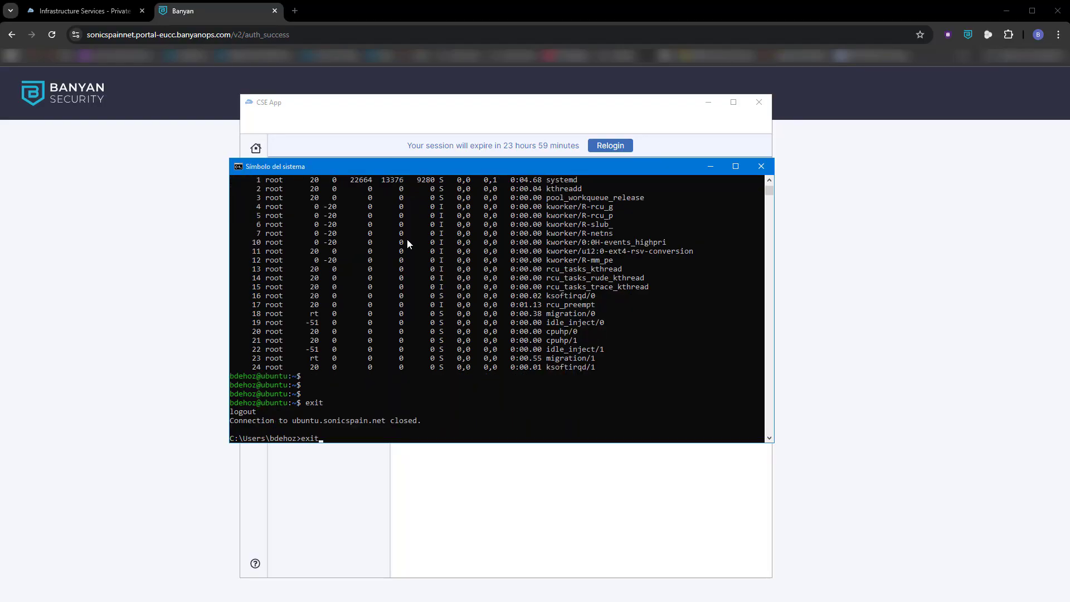
key(Return)
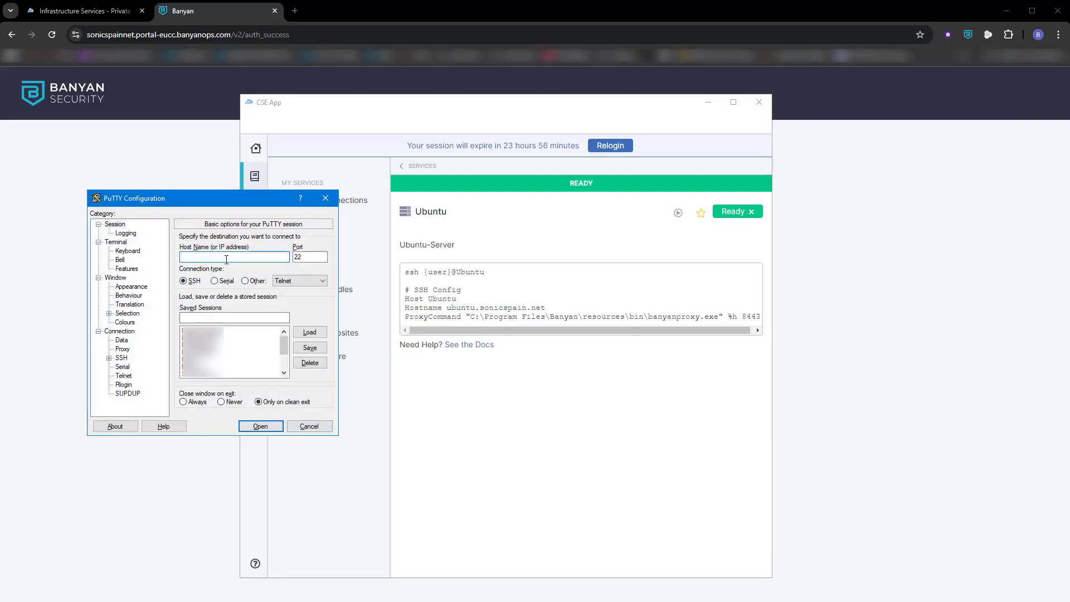
- In PuTTY, set the SSH destination to host ubuntu.sonicspain.net and port 8443
text(buntu.sonicspain.net)
key(Tab)
text(84)
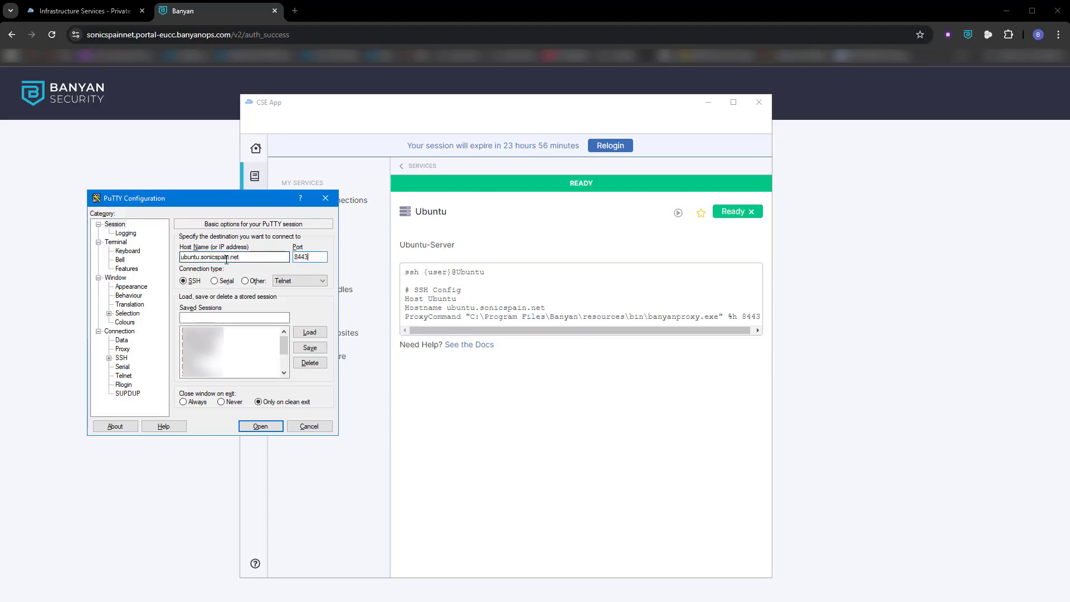
- Check the service domain name and port in the Ubuntu service specification, and save the PuTTY session as A_Ubuntu
click(84, 10)
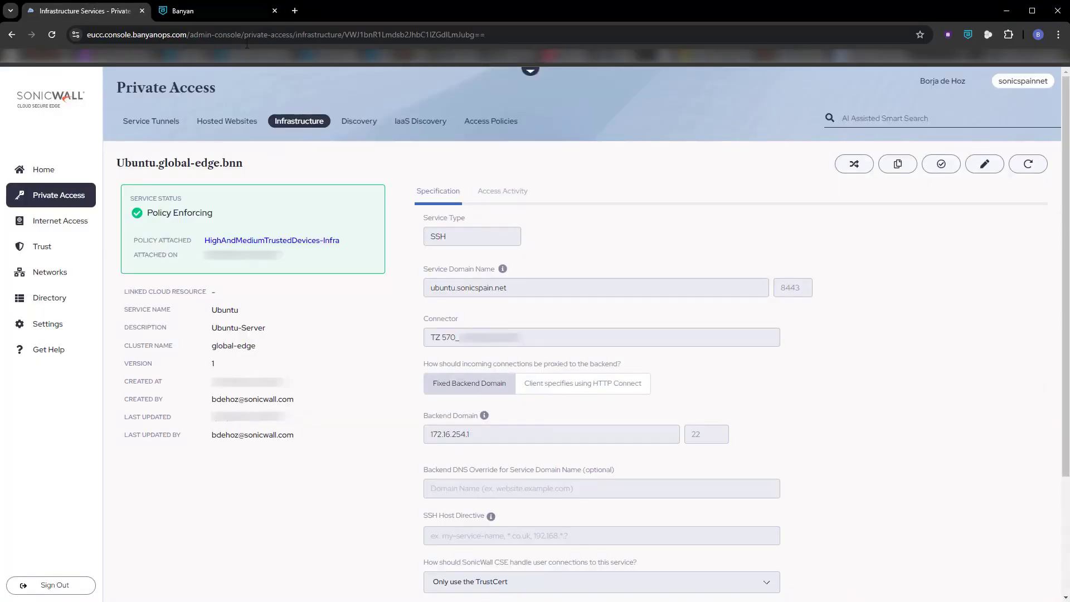
drag(521, 287, 427, 289)
drag(809, 287, 767, 291)
key(alt+Tab)
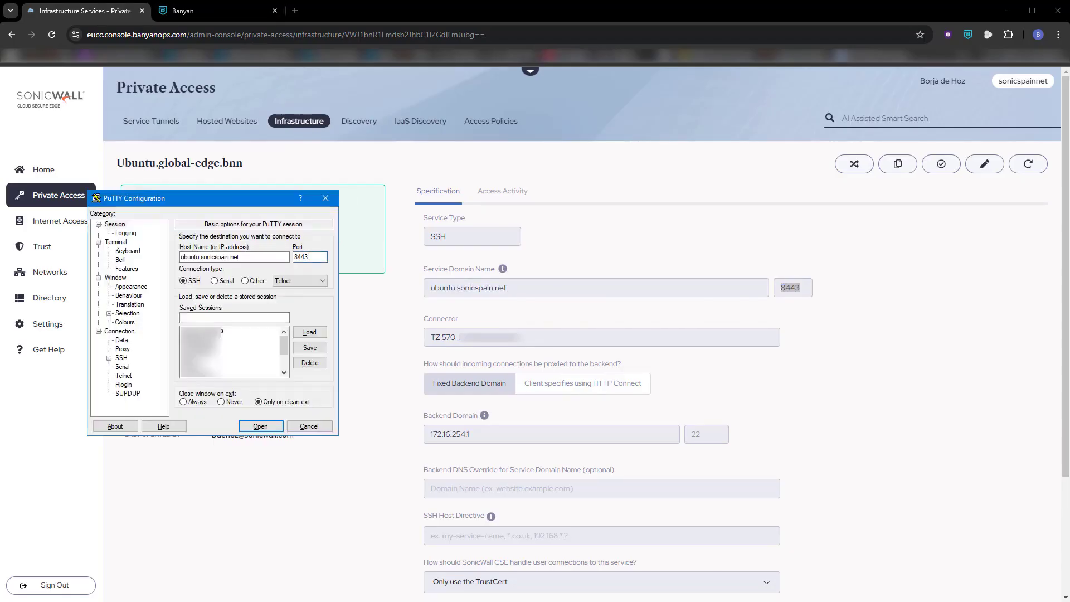
click(233, 320)
text(A_Ubuntu)
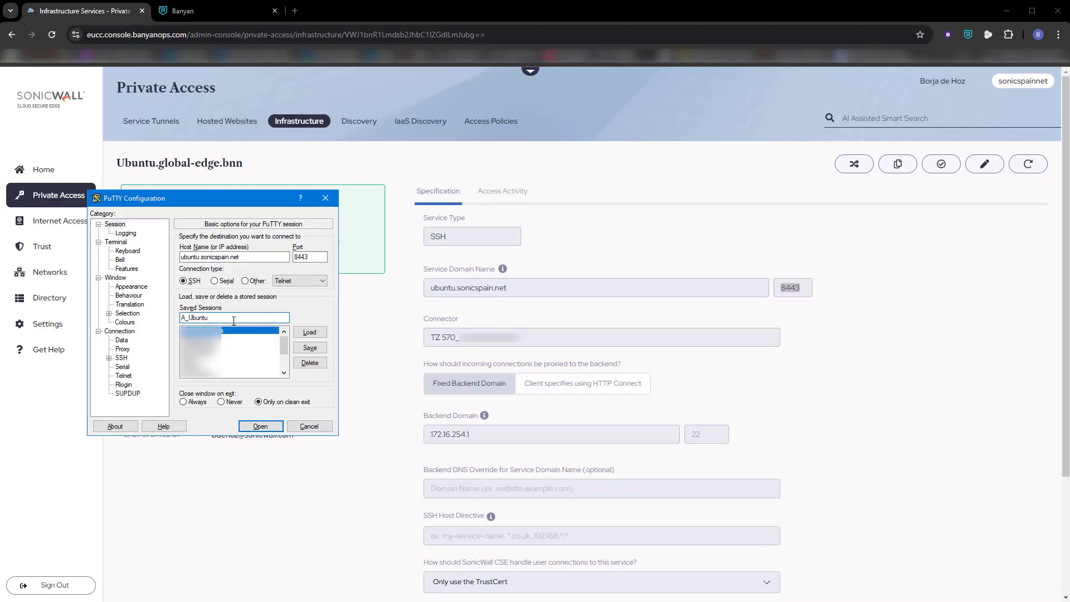
click(310, 348)
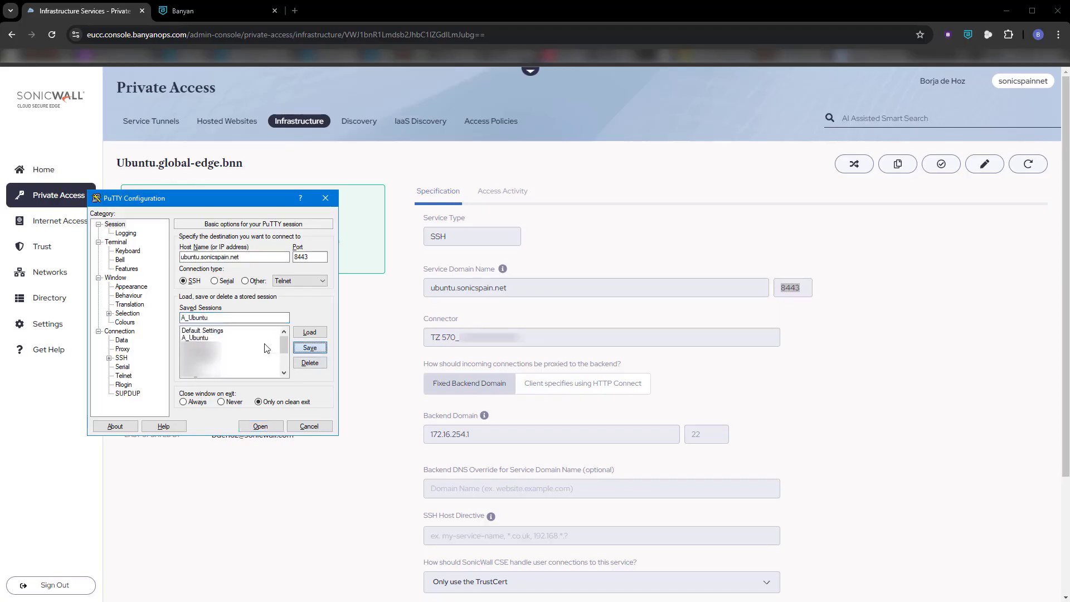
- Set the PuTTY proxy type to Local (run a subprogram to connect) with the command banyanproxy.exe %host 8443
click(122, 349)
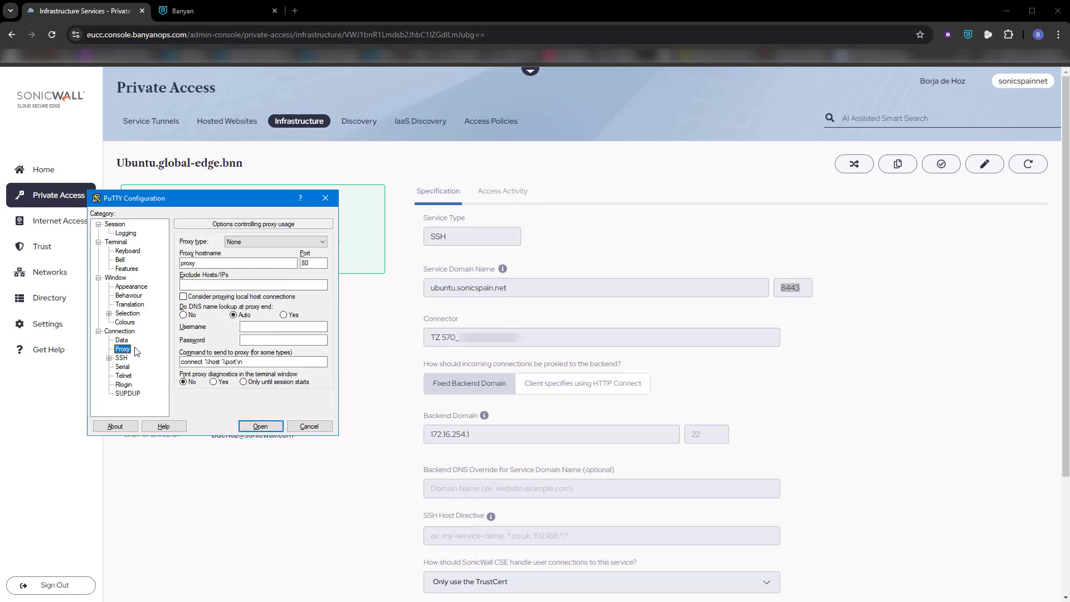
click(312, 246)
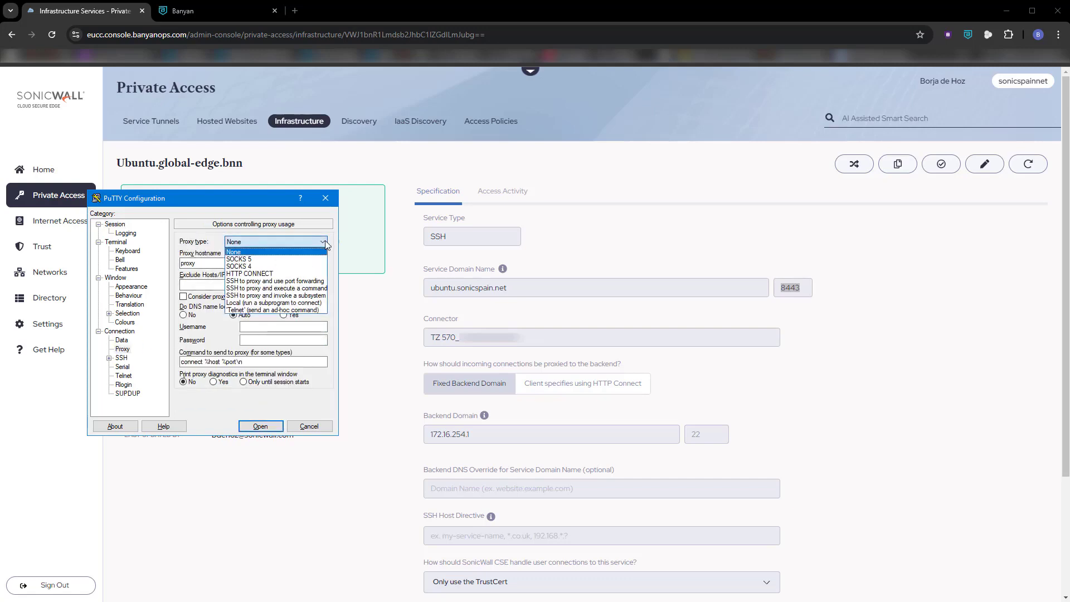
click(283, 304)
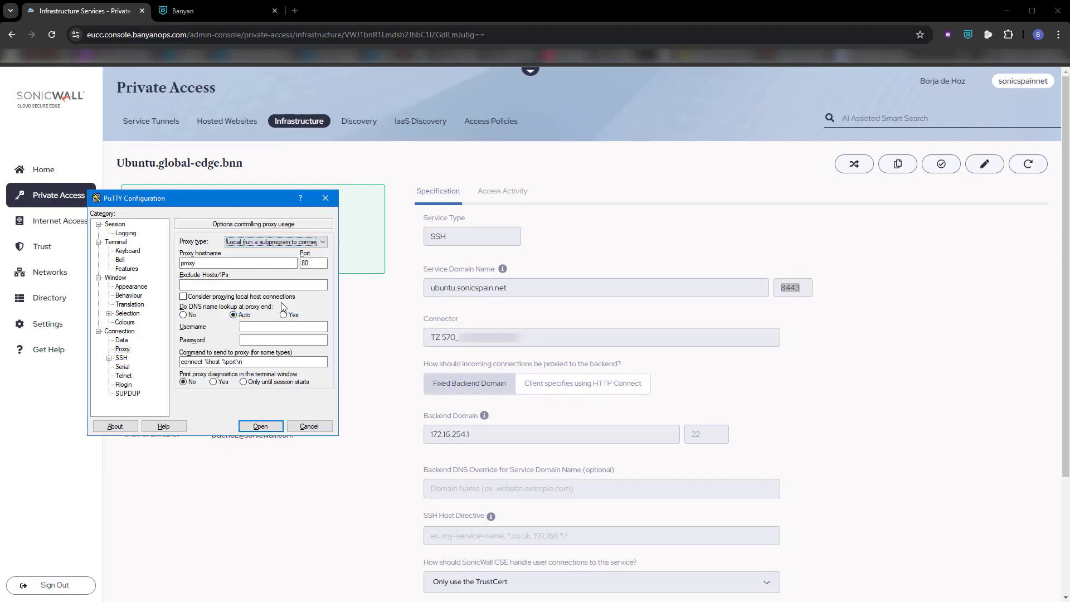
drag(312, 362, 149, 366)
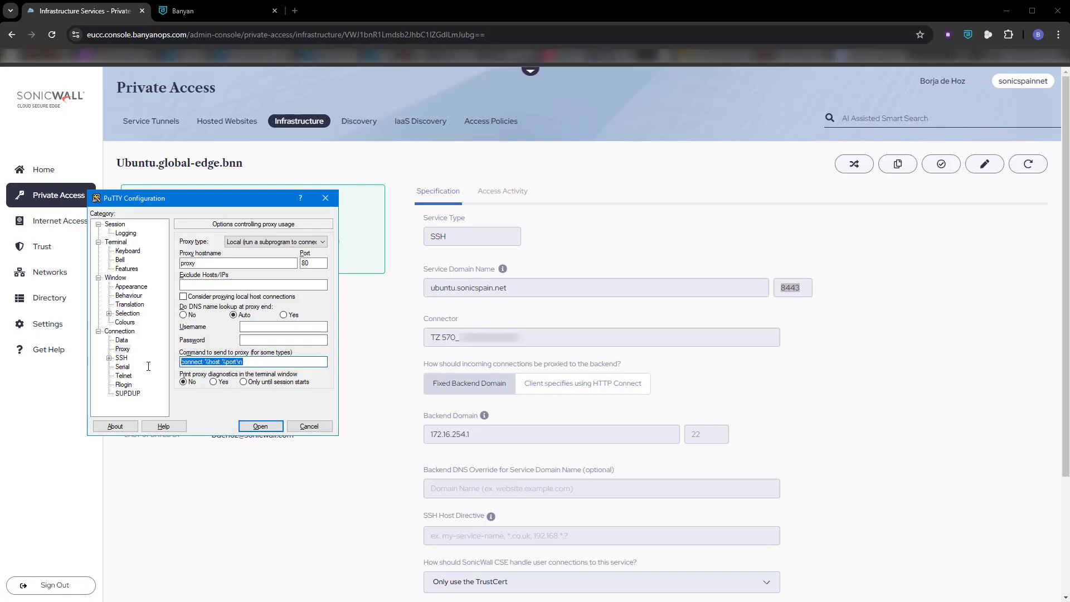
text(banyanproxy.exe)
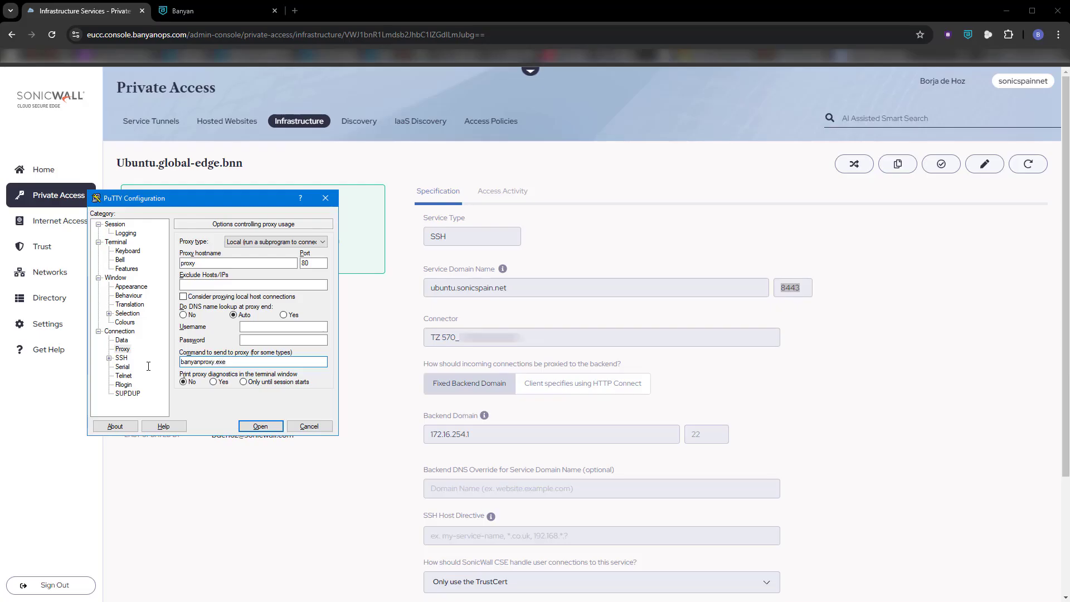
text( %host 8443)
- Save the proxy settings to the A_Ubuntu session and try to open the connection
click(115, 224)
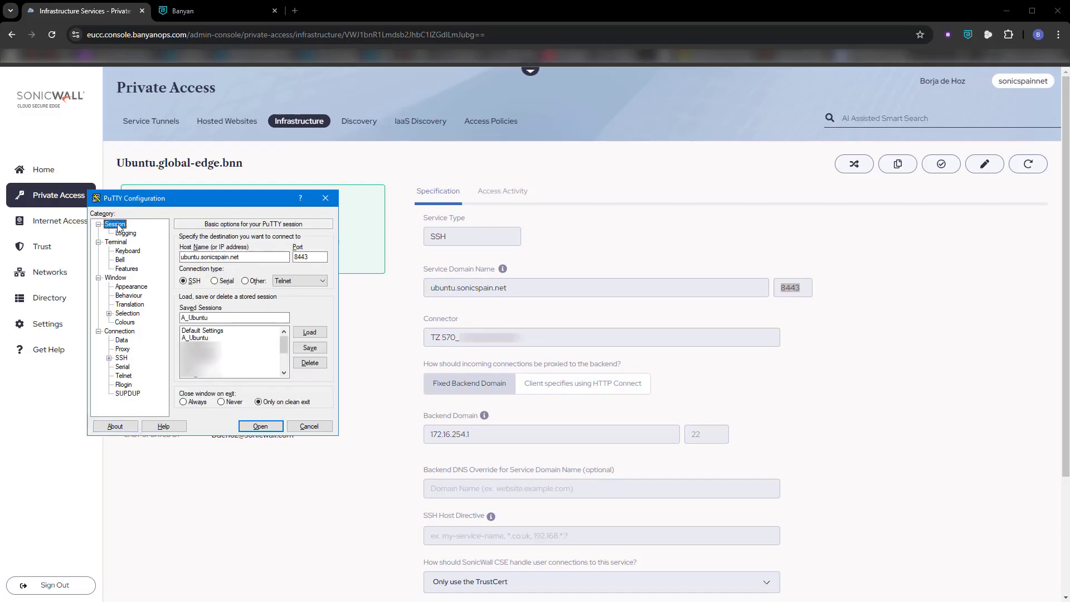
click(310, 349)
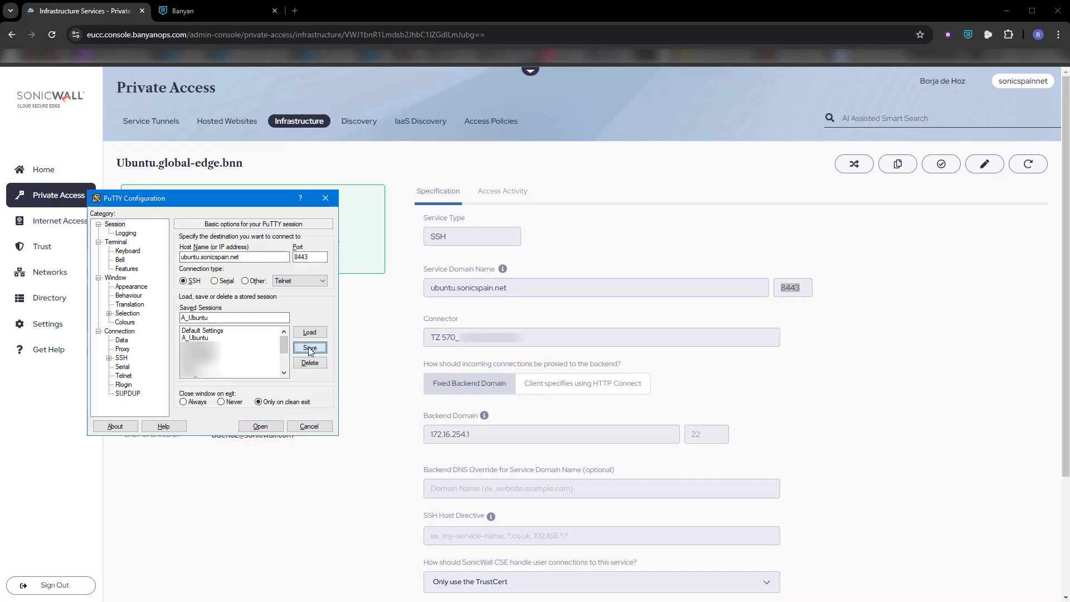
click(261, 426)
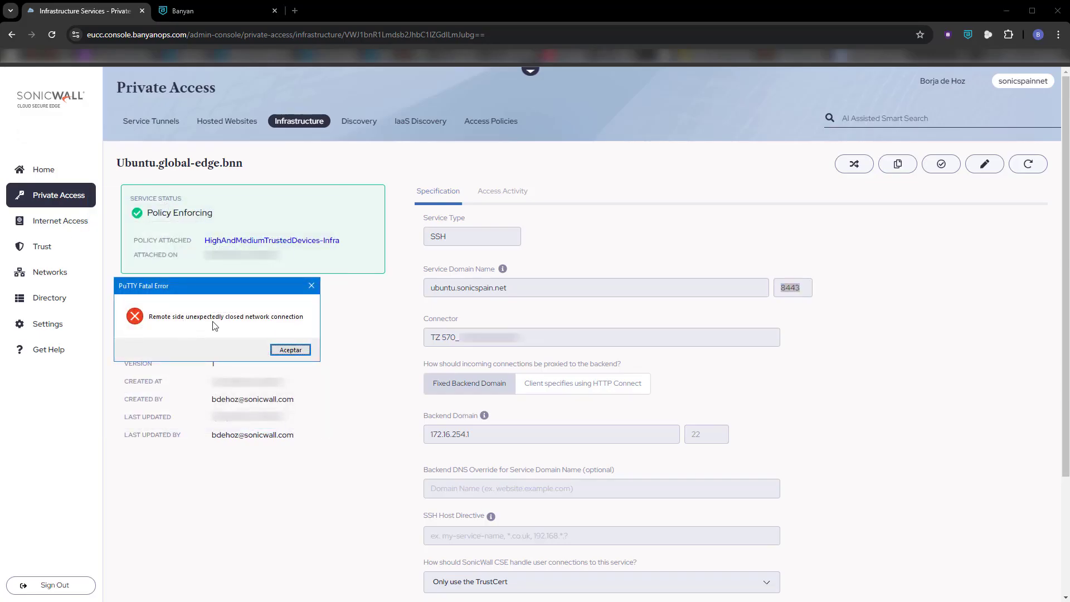
click(284, 349)
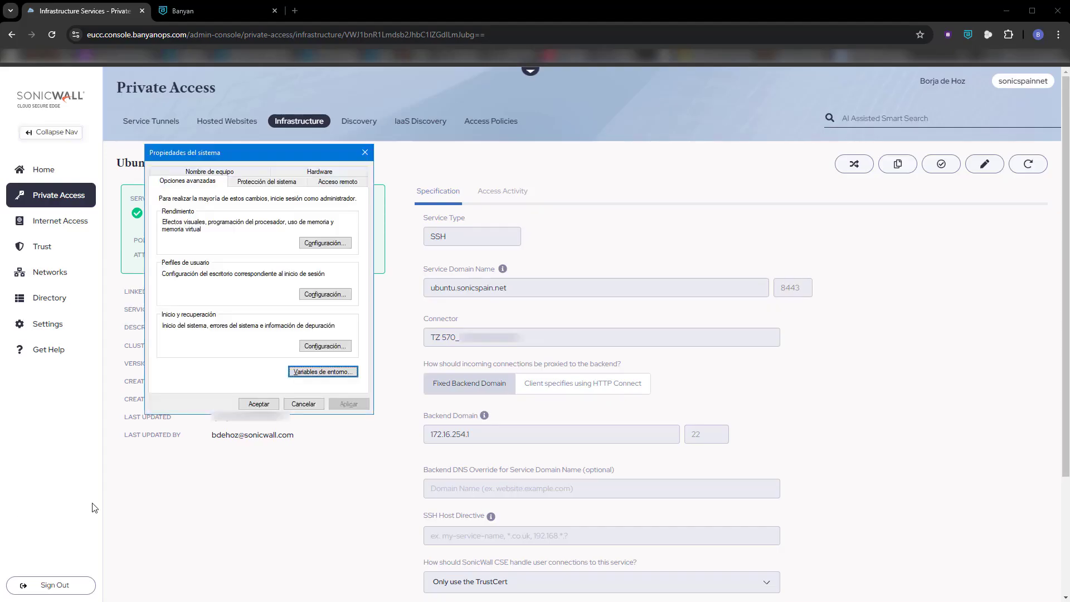
- Create a user environment variable named Path in the Windows system properties
click(324, 372)
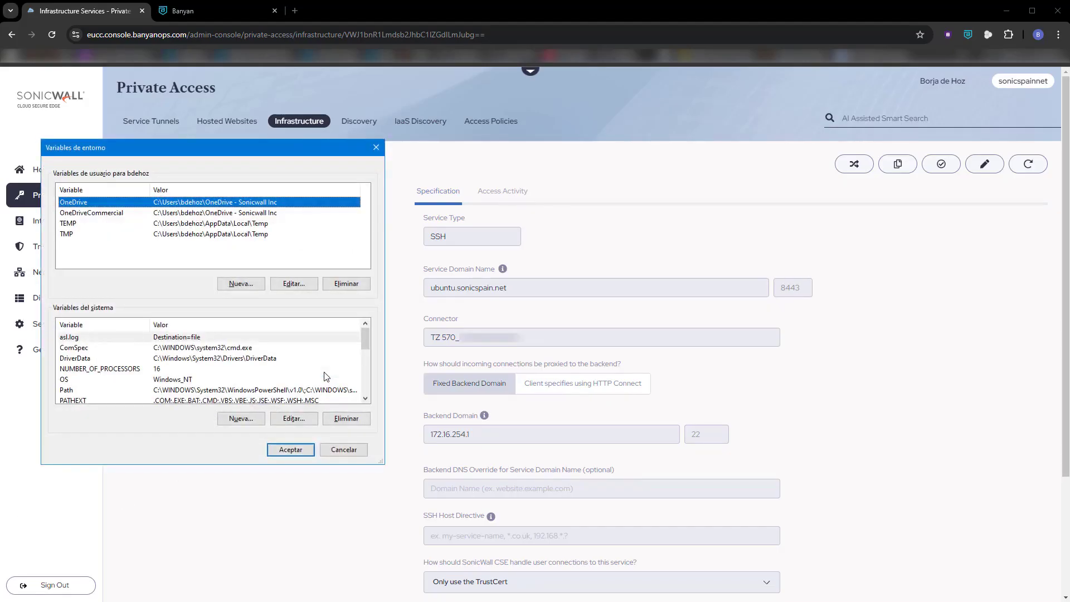
click(241, 284)
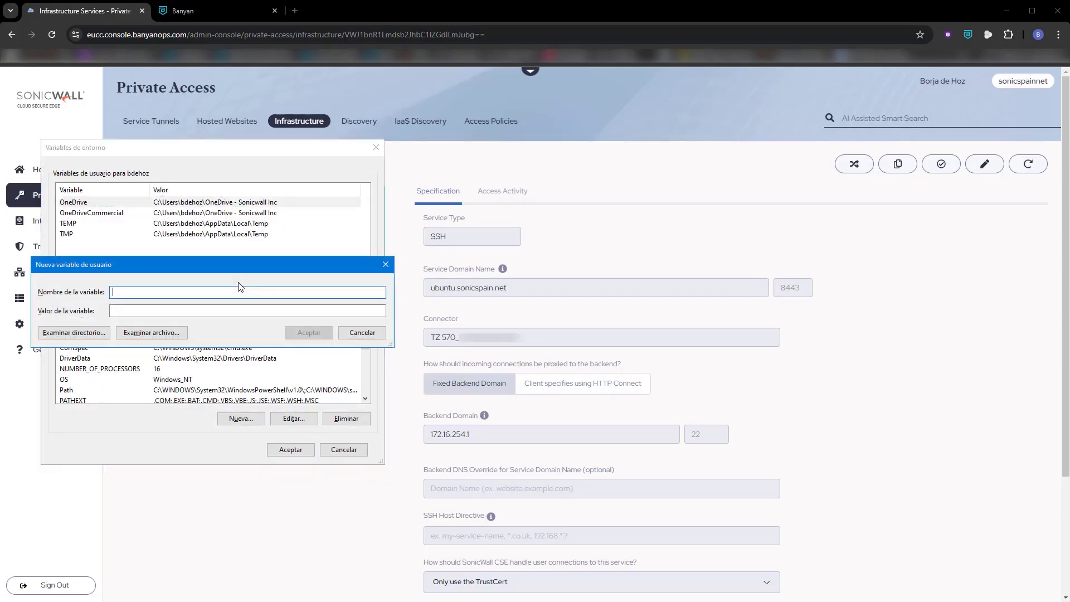
text(path)
key(BackSpace)
key(BackSpace)
key(BackSpace)
key(BackSpace)
text(Path)
key(Tab)
- Set the new user variable's value to c:\Program Files\Banyan\resources\bin and accept the environment variable and system property changes
text(c:\)
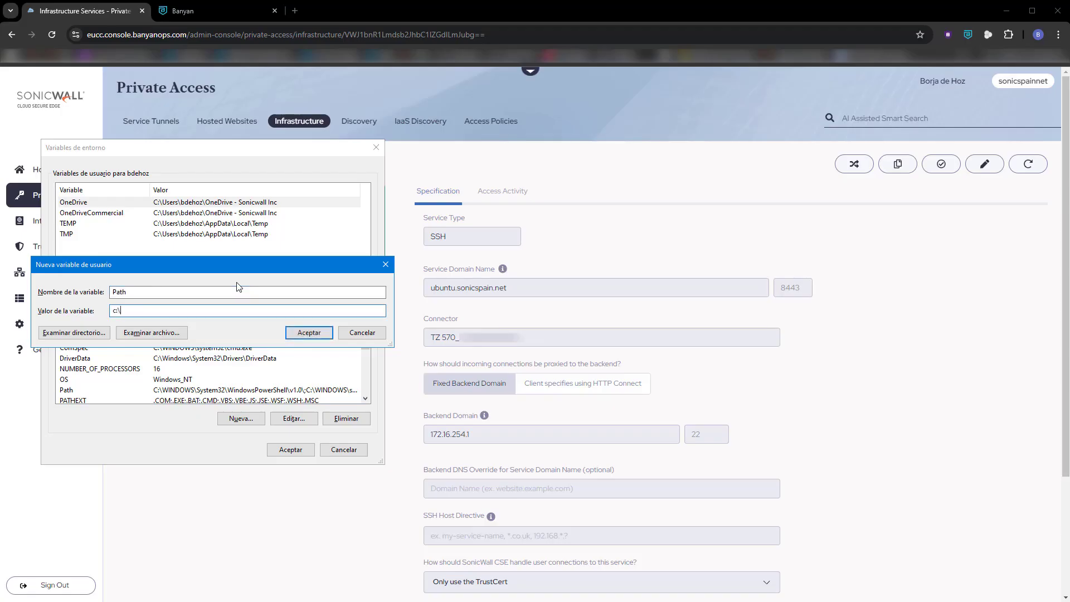
text(Program Filñes\Banyan\resources\bin)
click(309, 333)
click(298, 450)
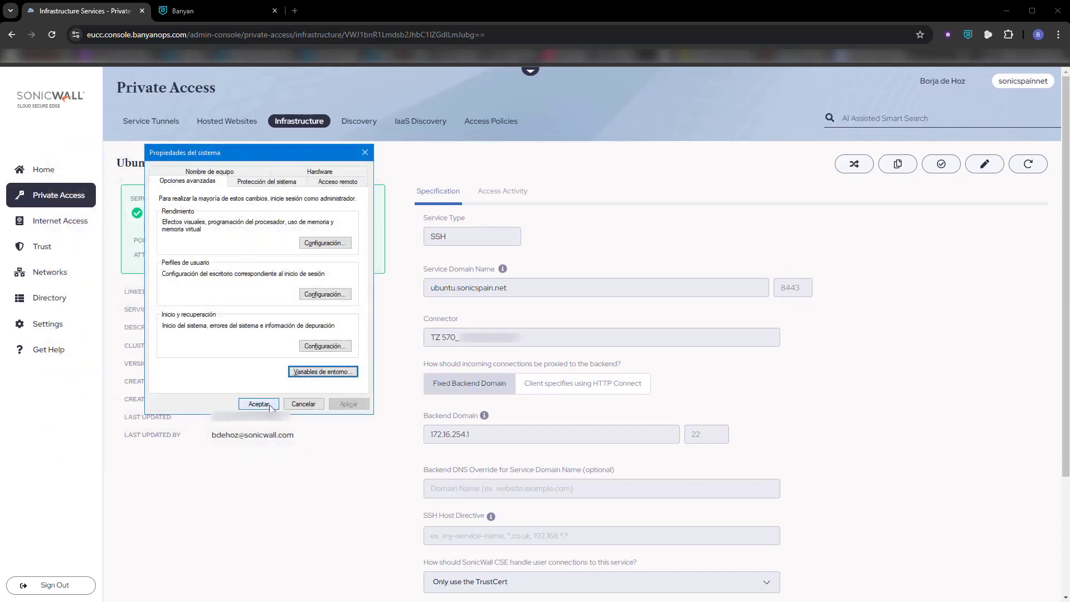
click(260, 404)
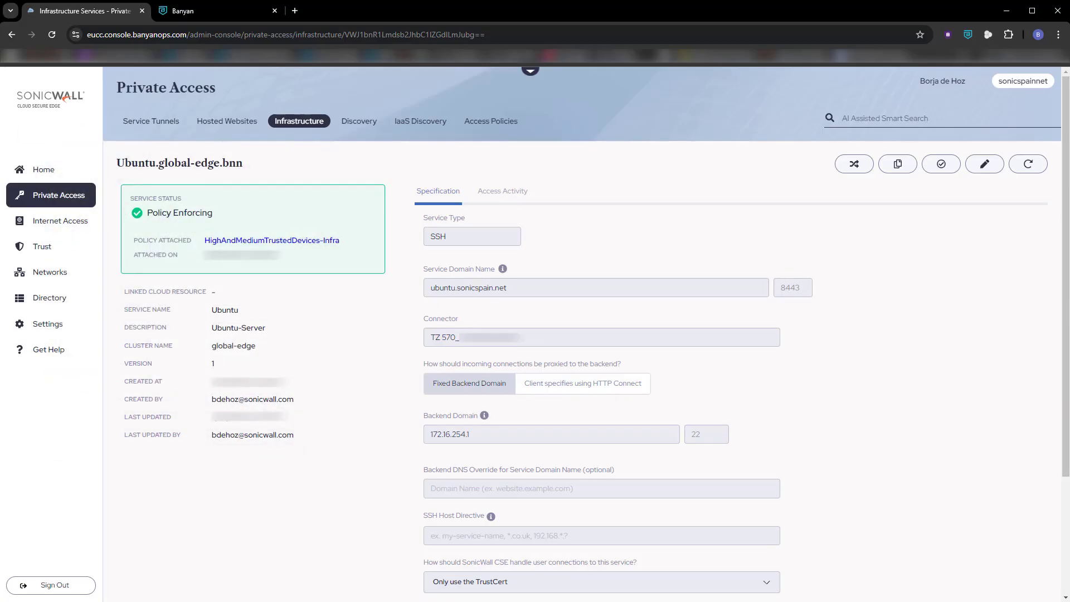
- Reopen PuTTY, connect with the saved A_Ubuntu session, and log in with the account's username and password
key(super)
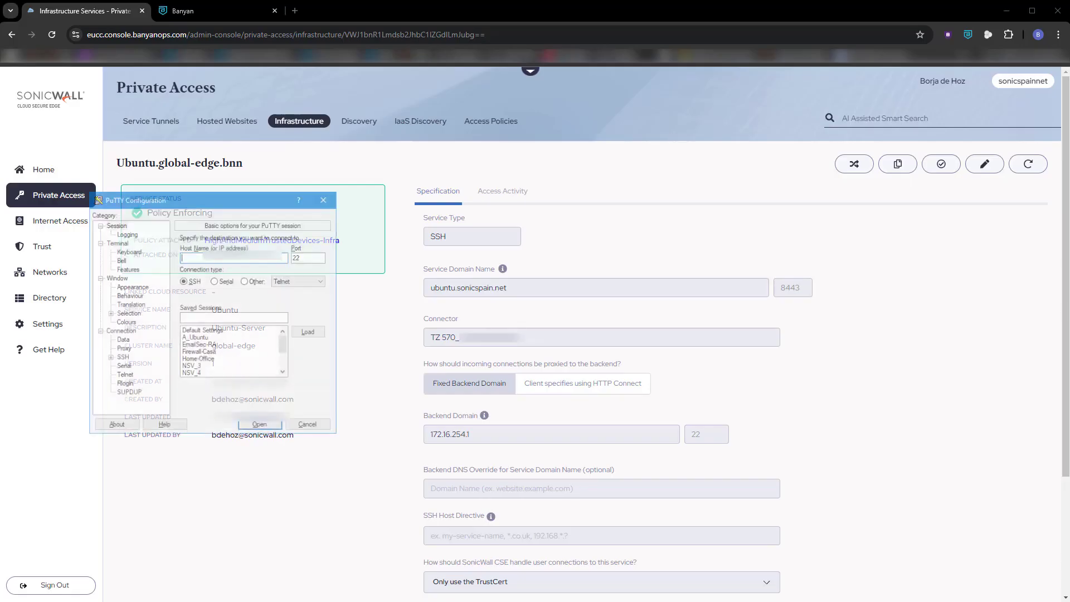
click(262, 339)
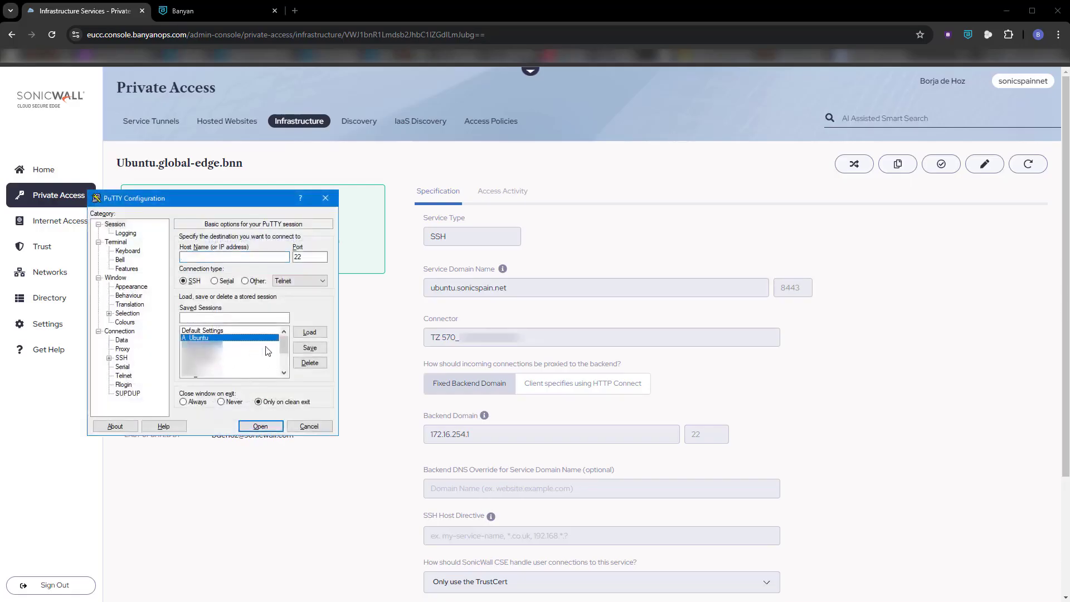
click(277, 428)
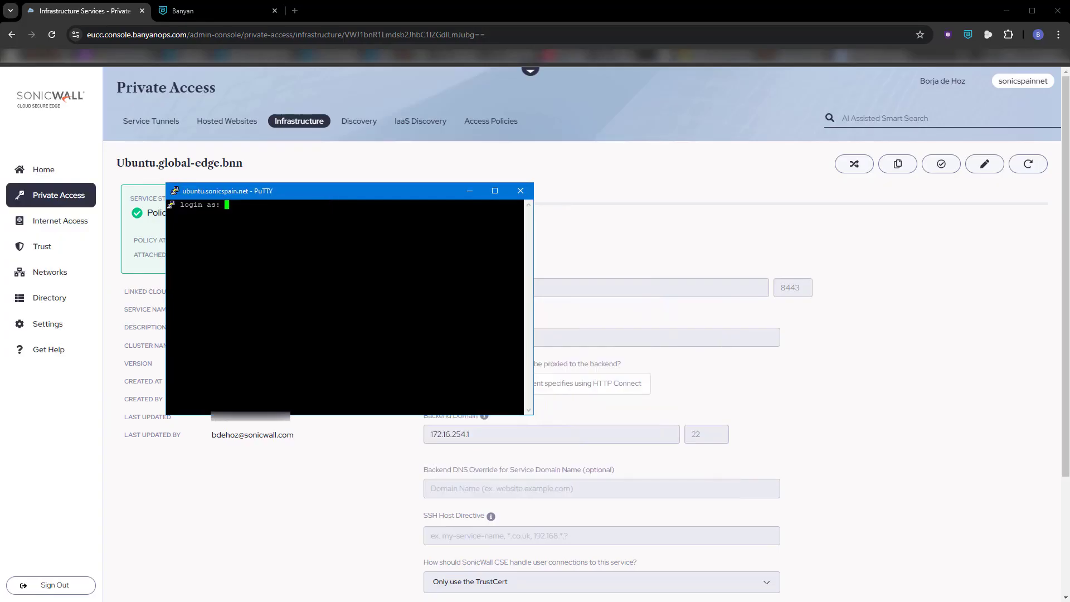
key(Return)
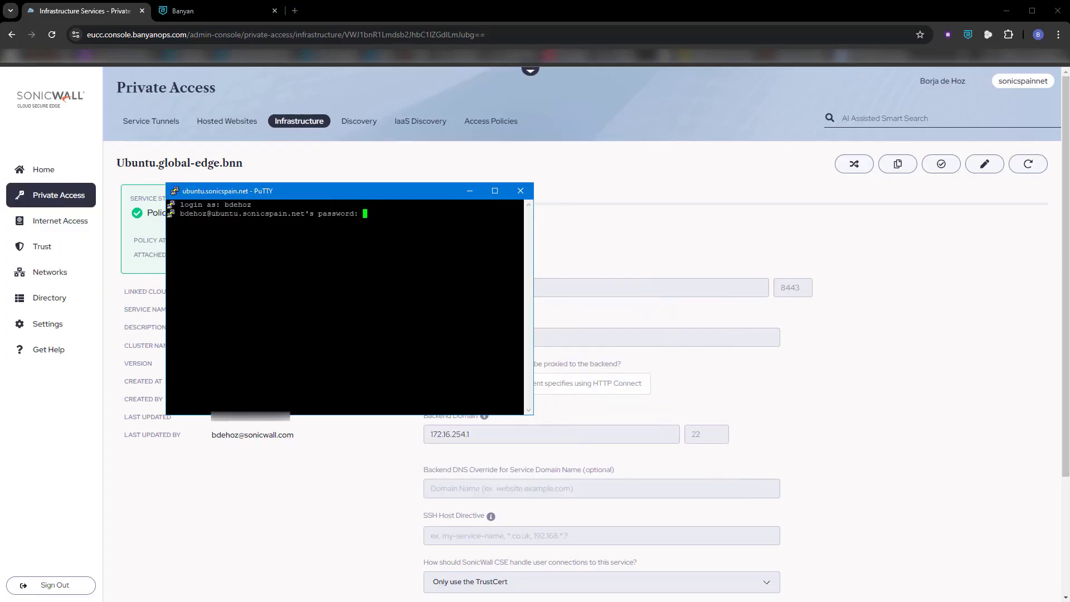
key(Return)
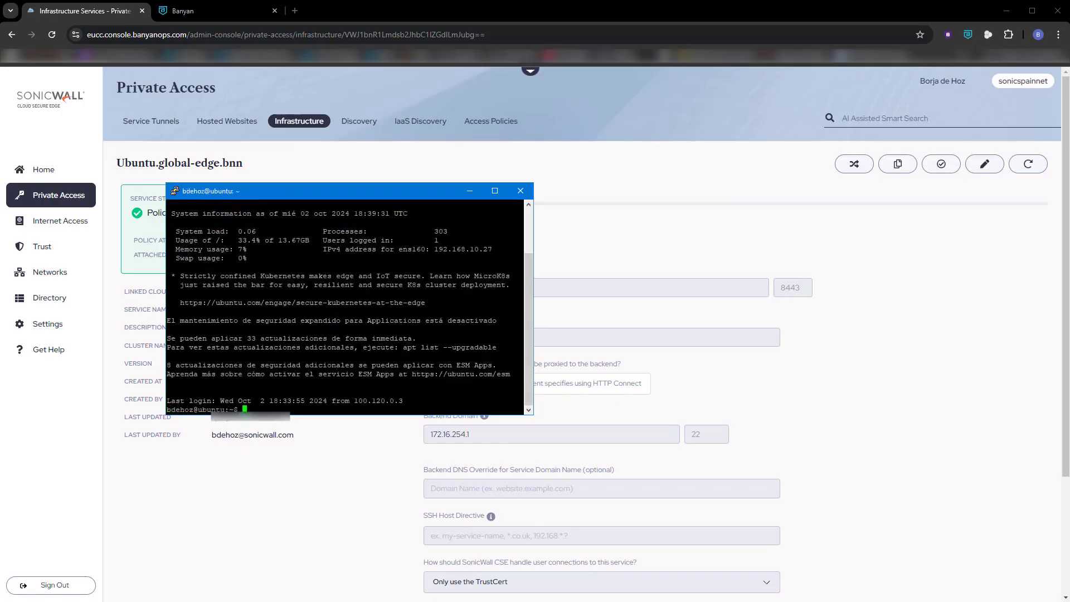
- Run top in the PuTTY session to view the server's processes, and quit back to the shell
text(top)
key(Return)
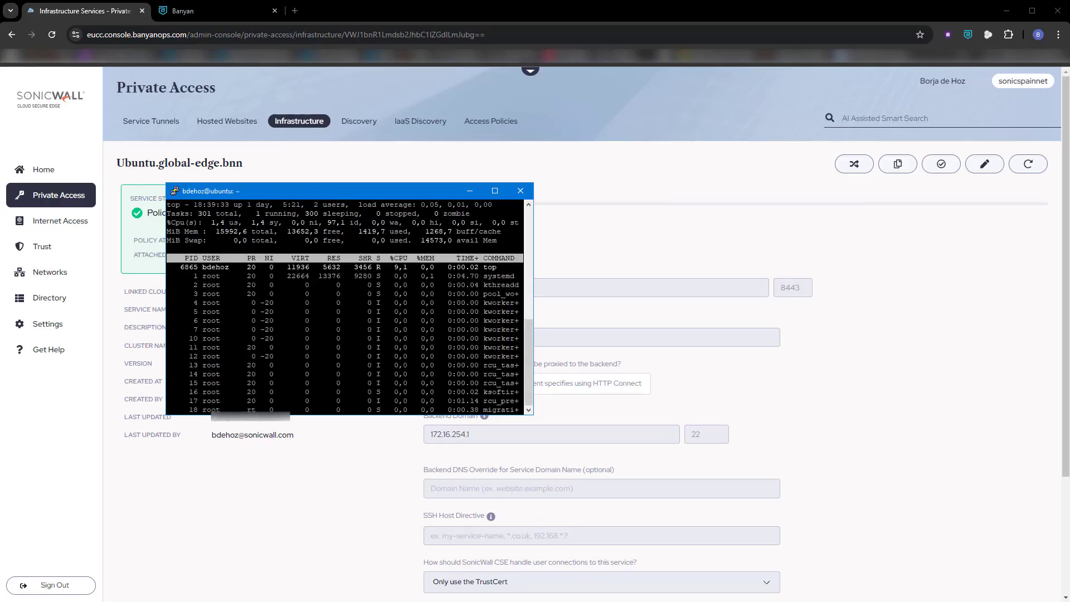
key(q)
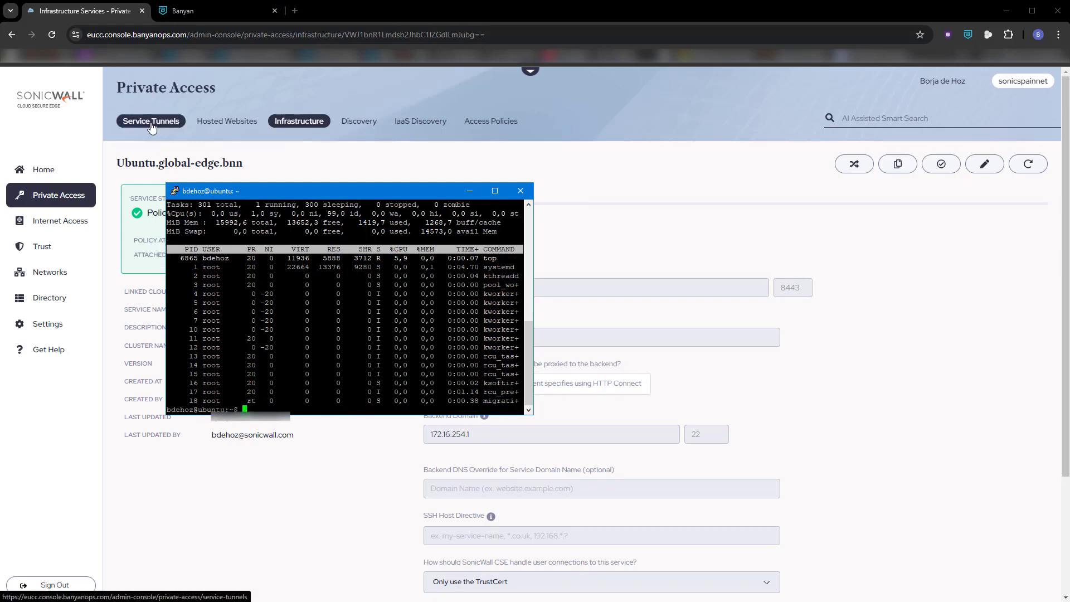
- Return to the Cloud Secure Edge admin console and open its Home overview
click(45, 177)
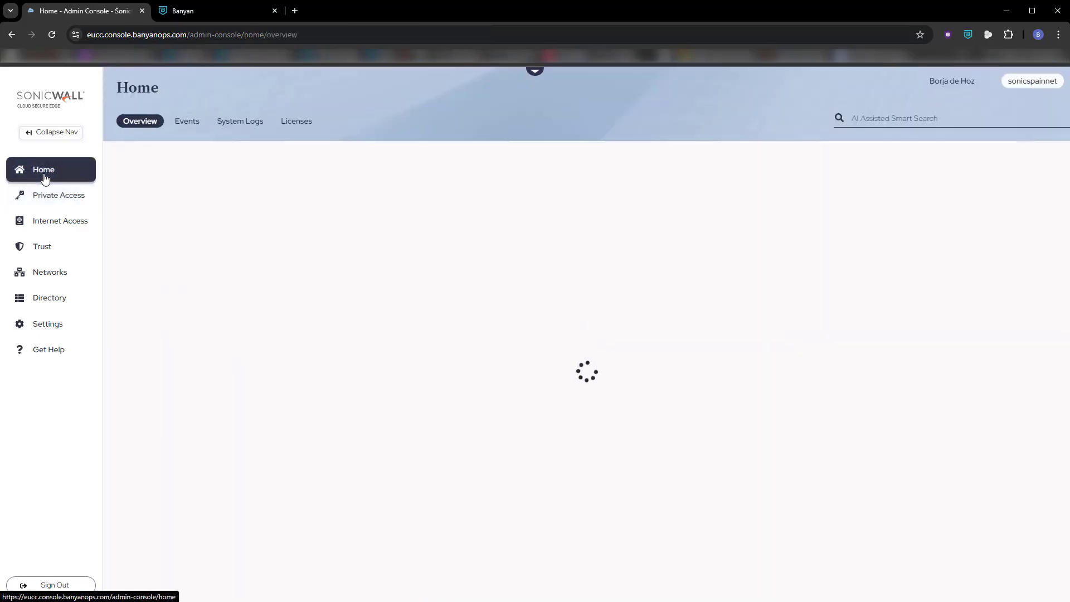